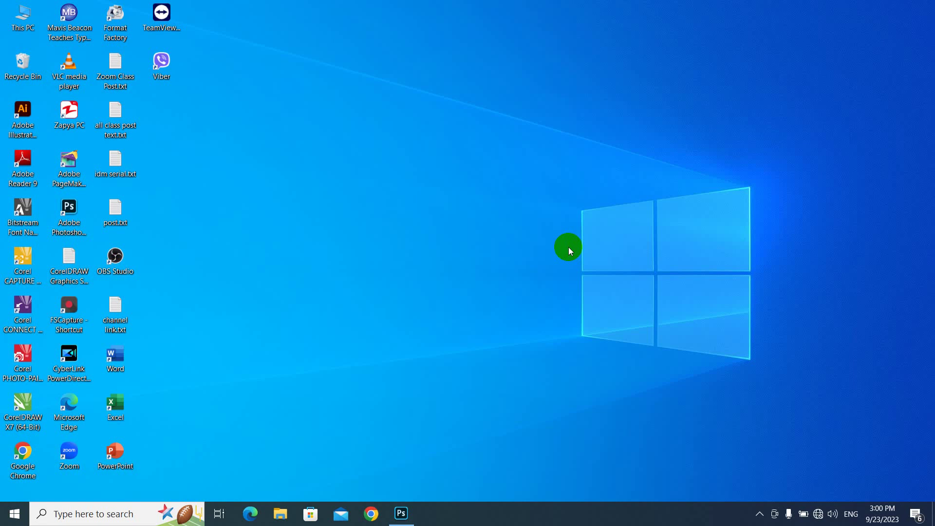
- Switch to Photoshop and open six pack.jpg and e61abad3a7ba41f525ade58c12012a45.jpg together from the Downloads folder
click(405, 513)
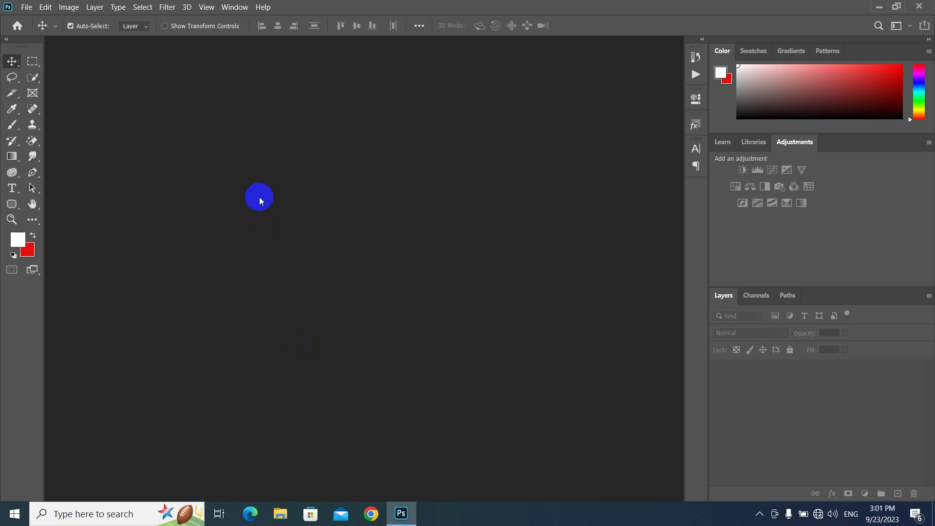
click(27, 8)
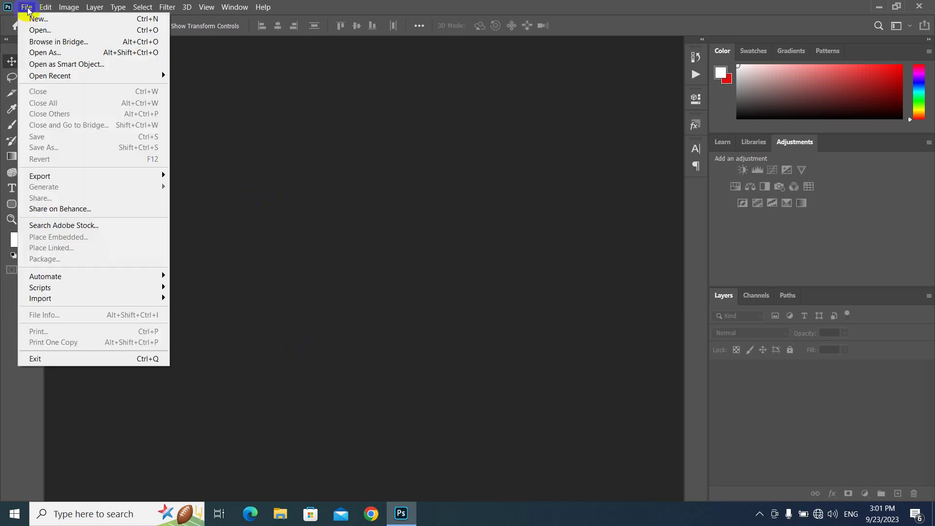
click(43, 31)
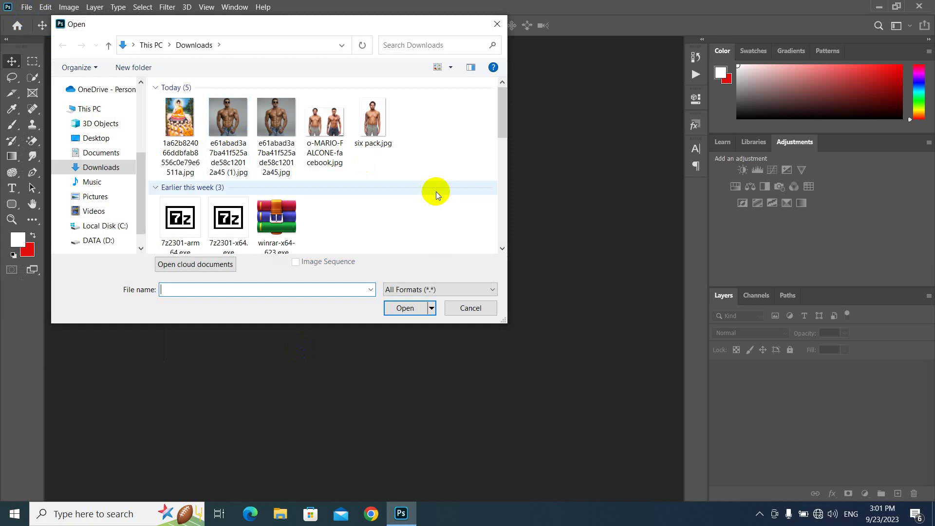
click(377, 123)
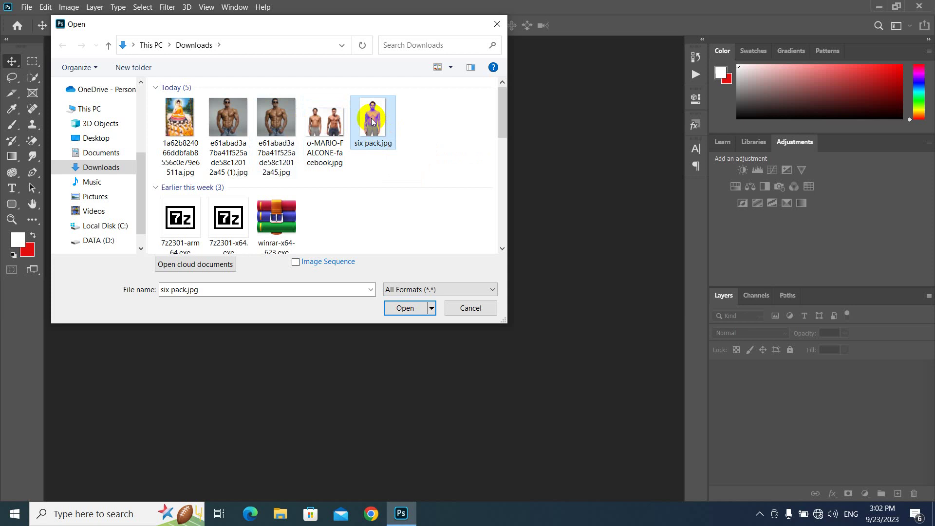
ctrl+click(273, 130)
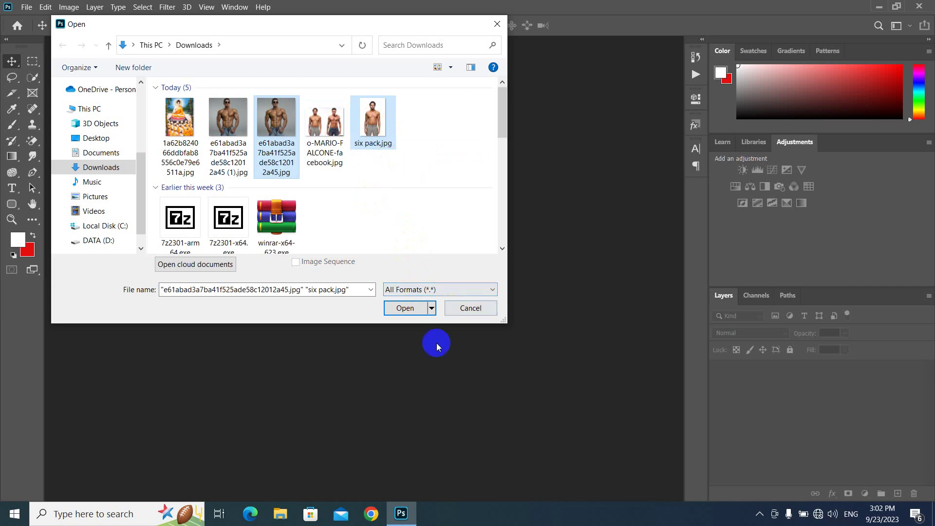
click(405, 309)
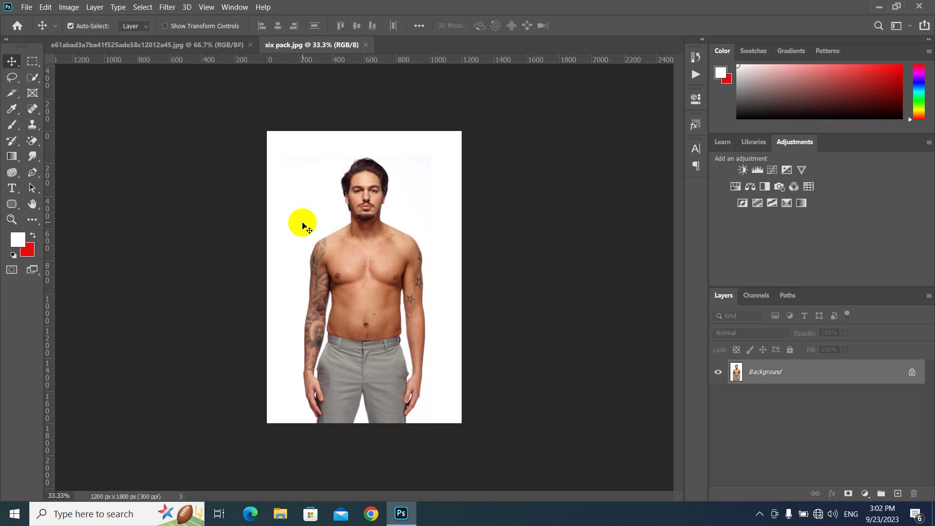
- Float the muscular man's photo in its own window and copy it into six pack.jpg as a new layer
mouse_move(303, 223)
mouse_down()
mouse_move(361, 233)
mouse_move(385, 261)
mouse_up()
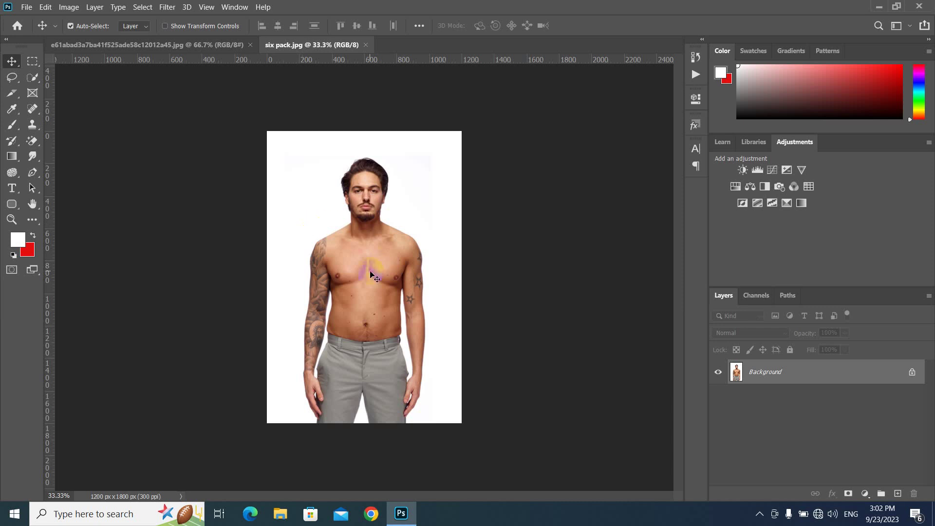
scroll(366, 270, up, 3)
scroll(366, 272, up, 1)
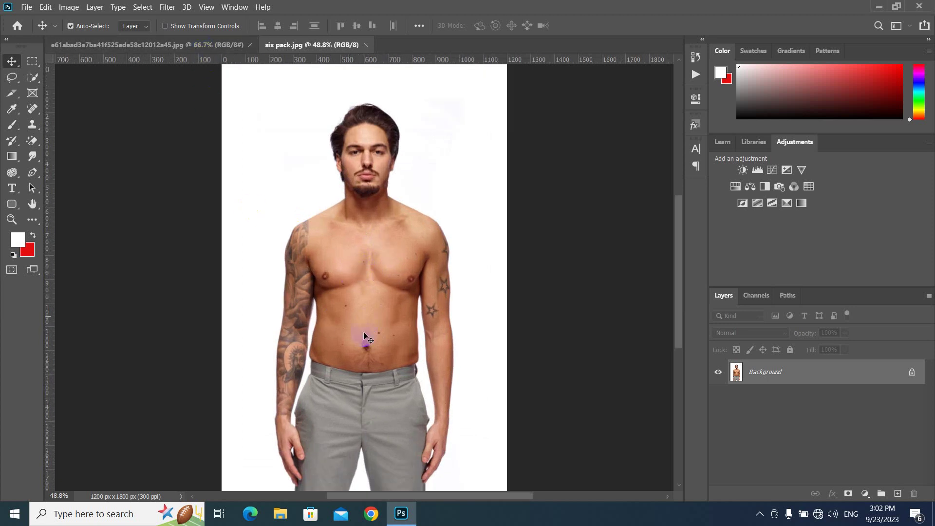
click(209, 45)
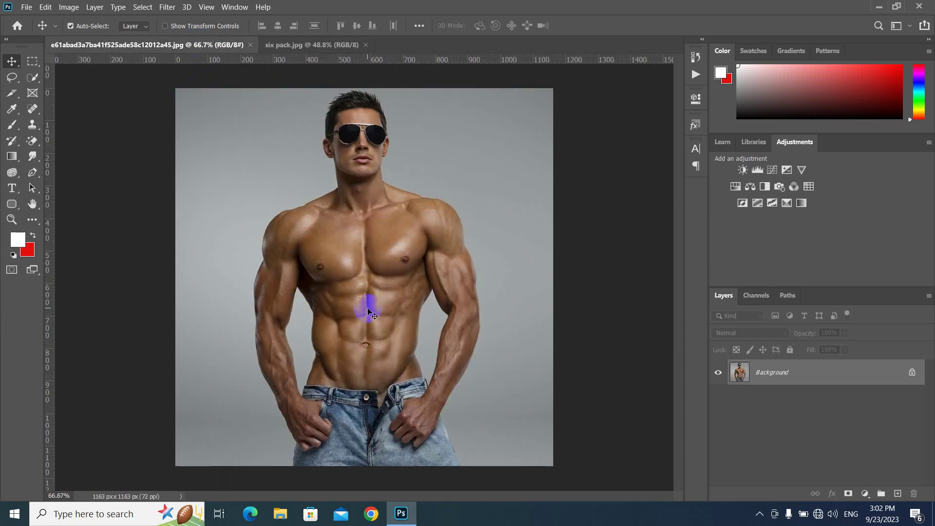
click(325, 44)
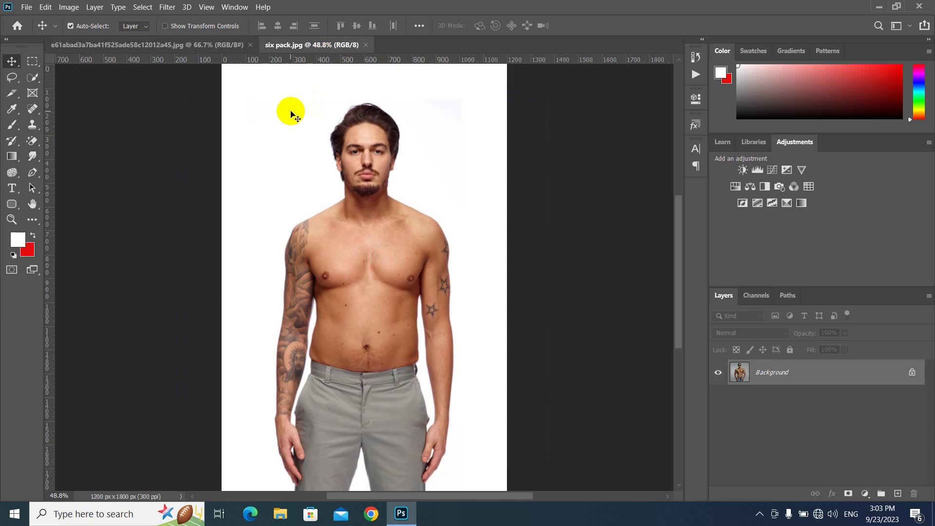
click(196, 46)
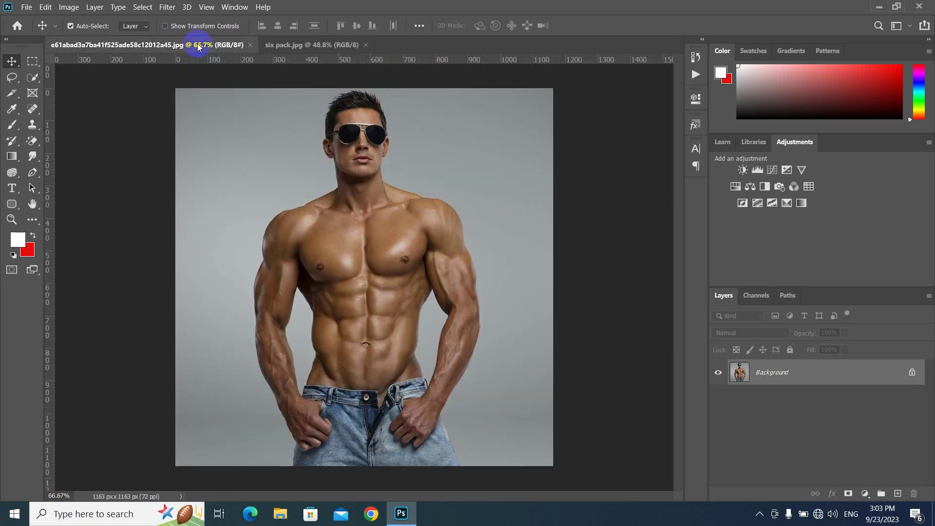
drag(203, 44, 271, 212)
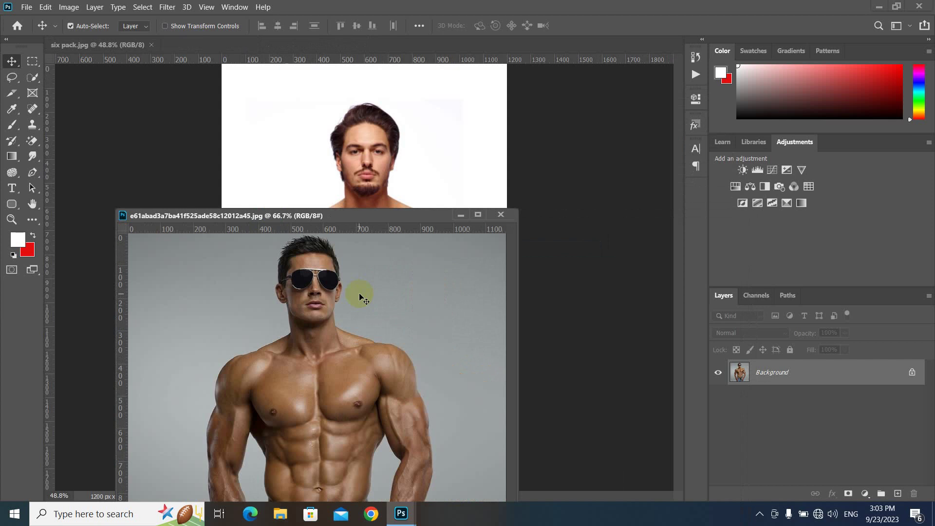
drag(359, 219, 507, 241)
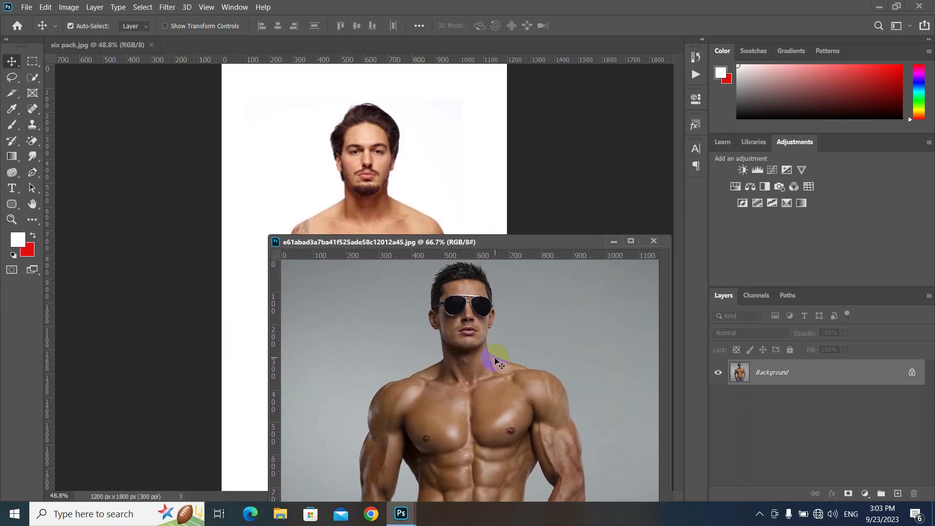
drag(486, 355, 353, 100)
drag(361, 149, 422, 156)
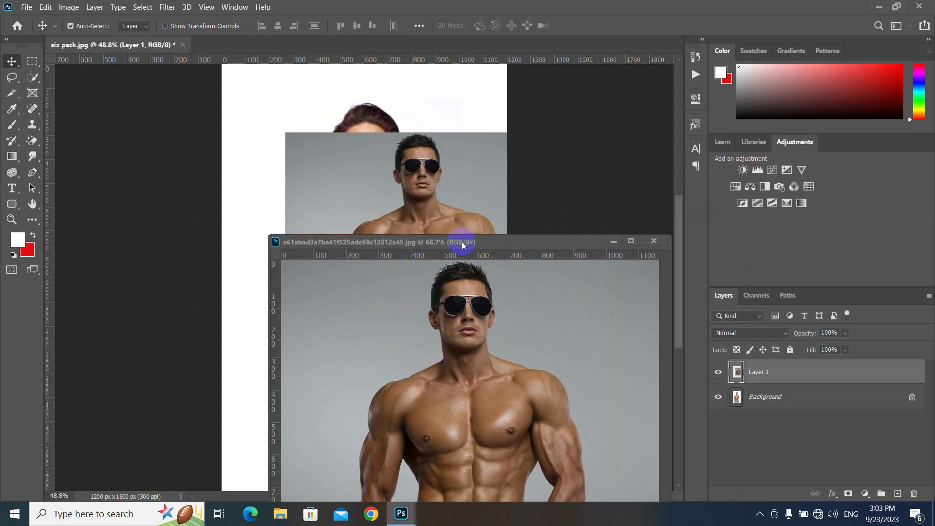
- Move the floating source photo window up and close it, leaving only six pack.jpg open
drag(461, 241, 336, 269)
click(345, 337)
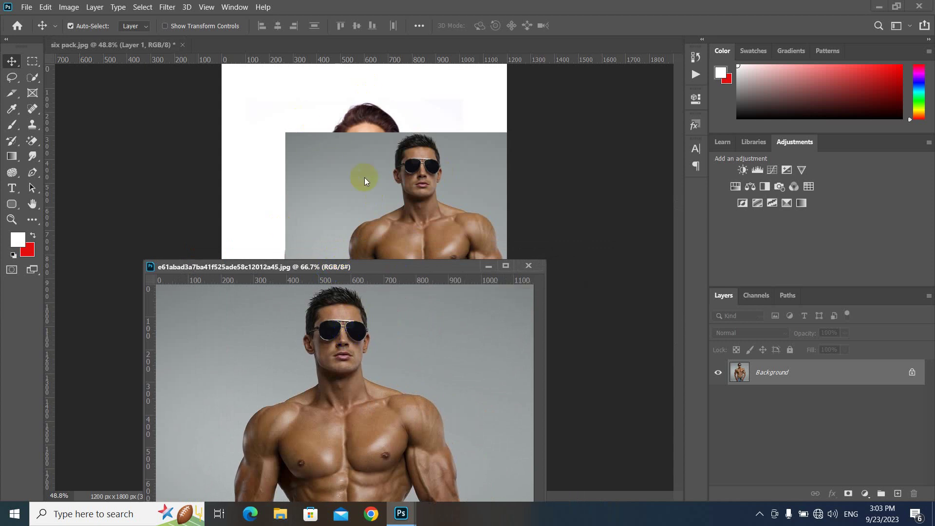
drag(398, 268, 425, 120)
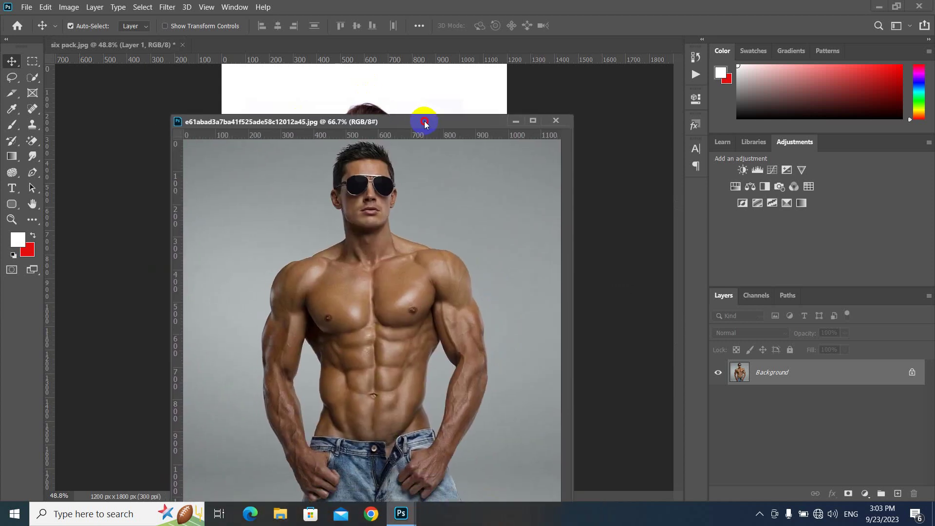
click(556, 121)
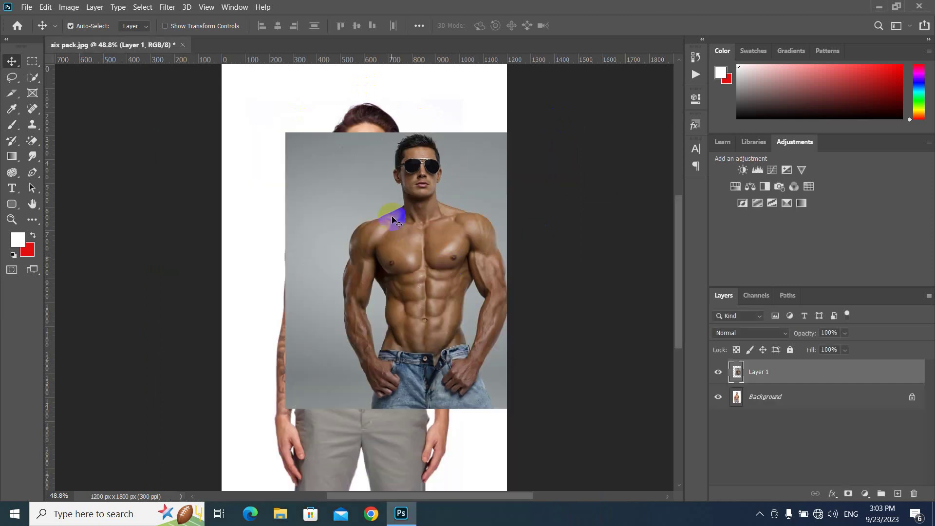
- Reposition the muscular man's photo layer so its torso lies over the torso of the man in six pack.jpg
drag(392, 217, 353, 244)
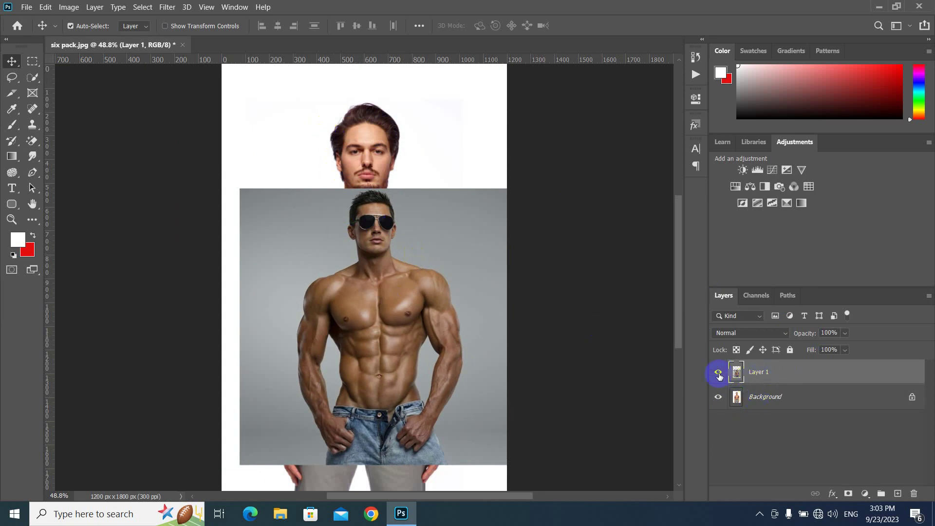
drag(352, 297, 373, 363)
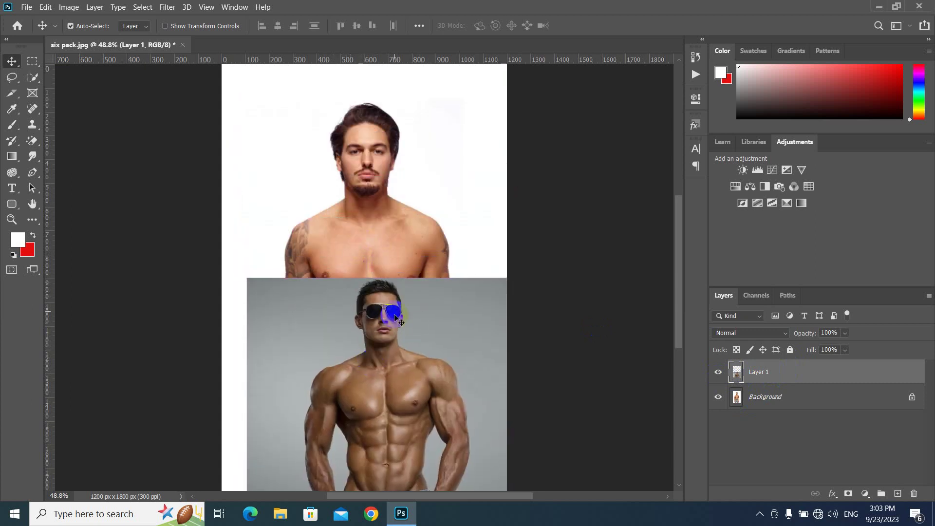
drag(396, 312, 389, 164)
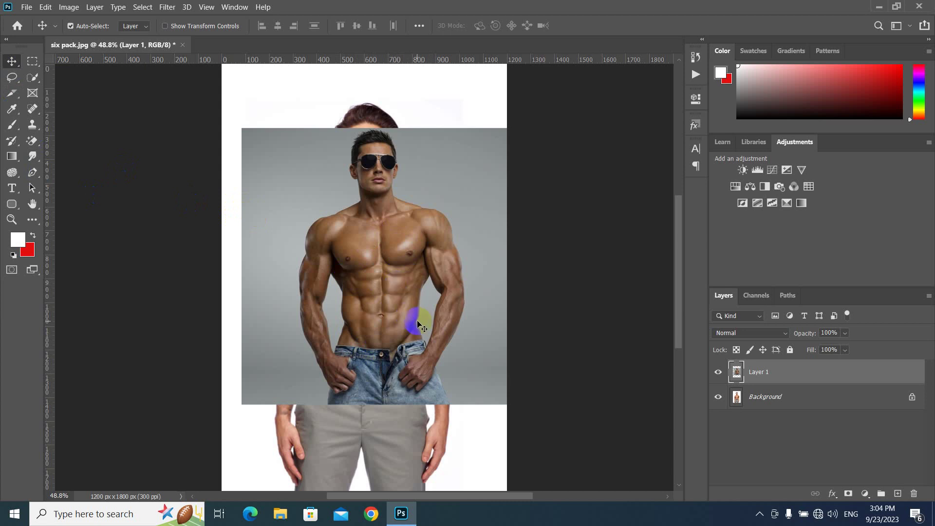
- Activate the freehand Lasso Tool with a feather of 0 px
key(l)
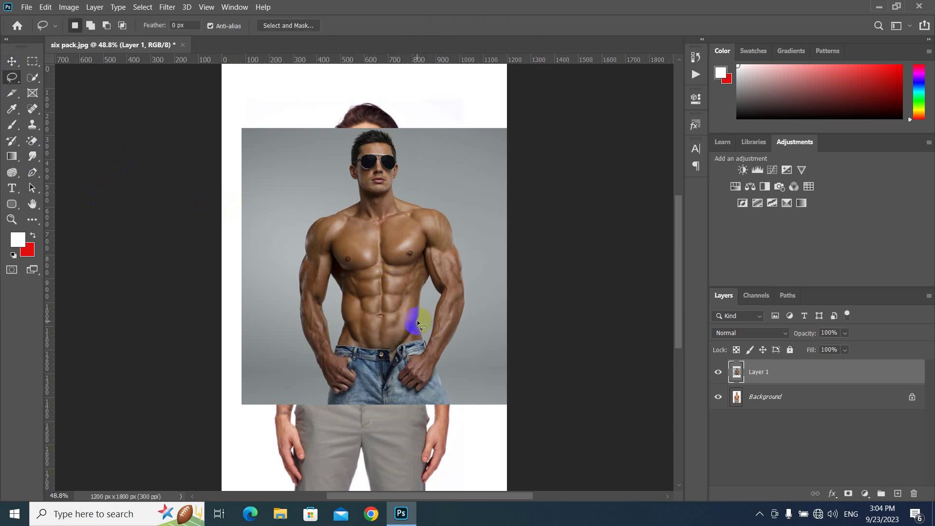
right_click(17, 79)
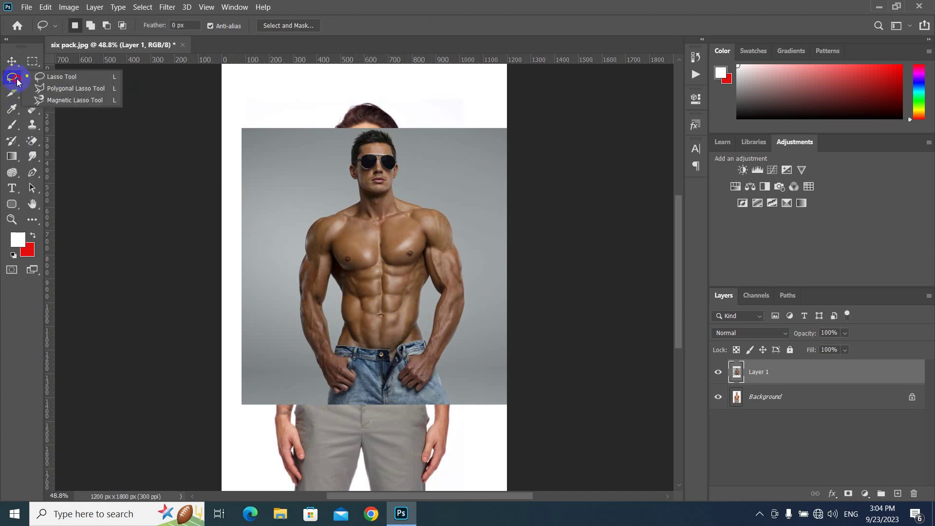
click(63, 76)
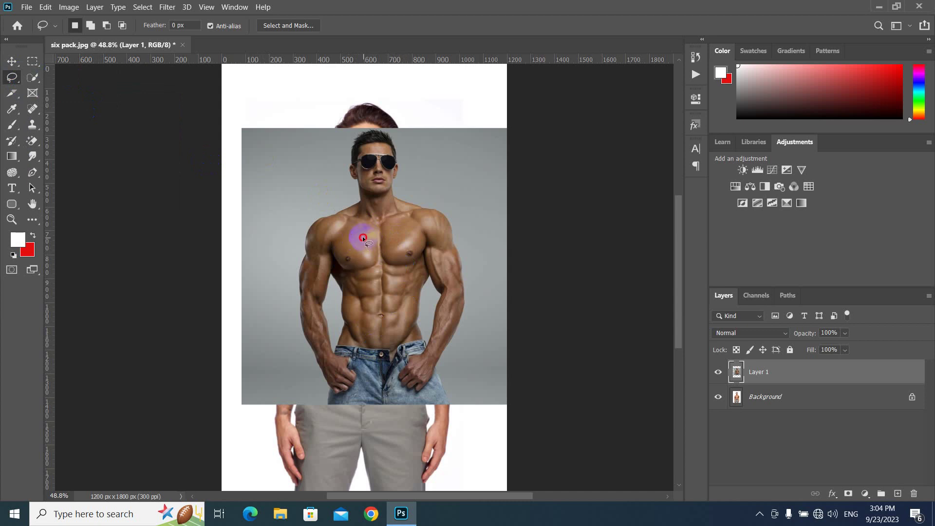
mouse_move(363, 237)
mouse_down()
mouse_move(341, 234)
mouse_move(332, 260)
mouse_up()
mouse_move(346, 304)
mouse_down()
mouse_move(358, 335)
mouse_move(377, 343)
mouse_move(403, 334)
mouse_move(436, 261)
mouse_up()
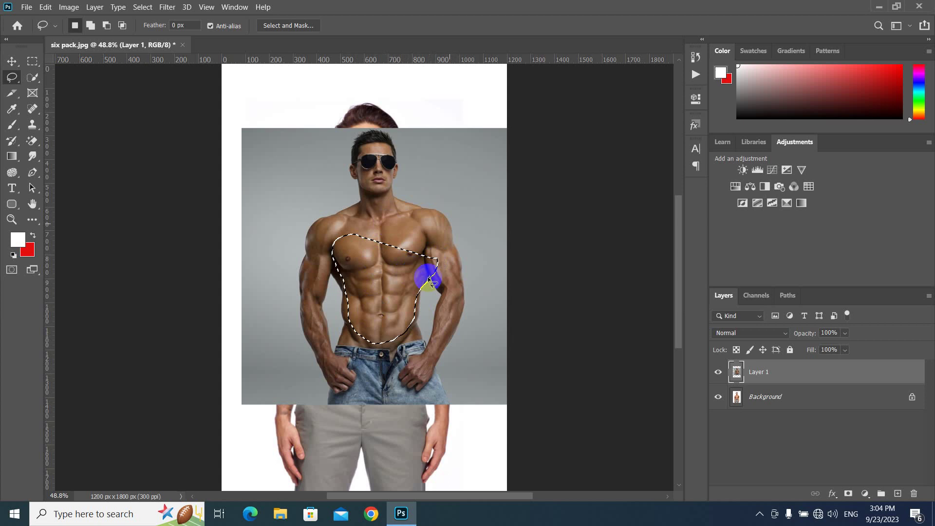
click(382, 270)
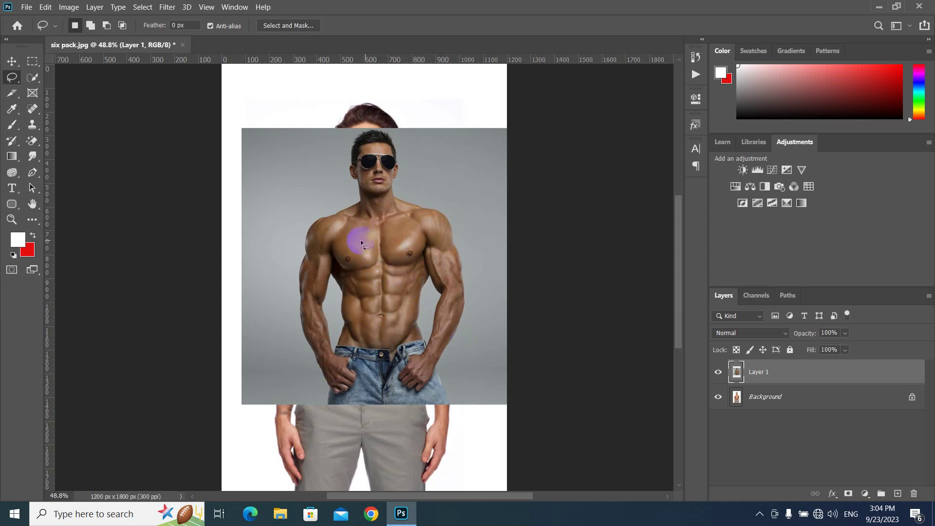
- Outline the muscular chest and abs with a freehand lasso selection and copy that area to a new layer
drag(367, 238, 332, 243)
mouse_move(351, 322)
mouse_down()
mouse_move(363, 340)
mouse_move(389, 343)
mouse_move(410, 323)
mouse_move(423, 263)
mouse_up()
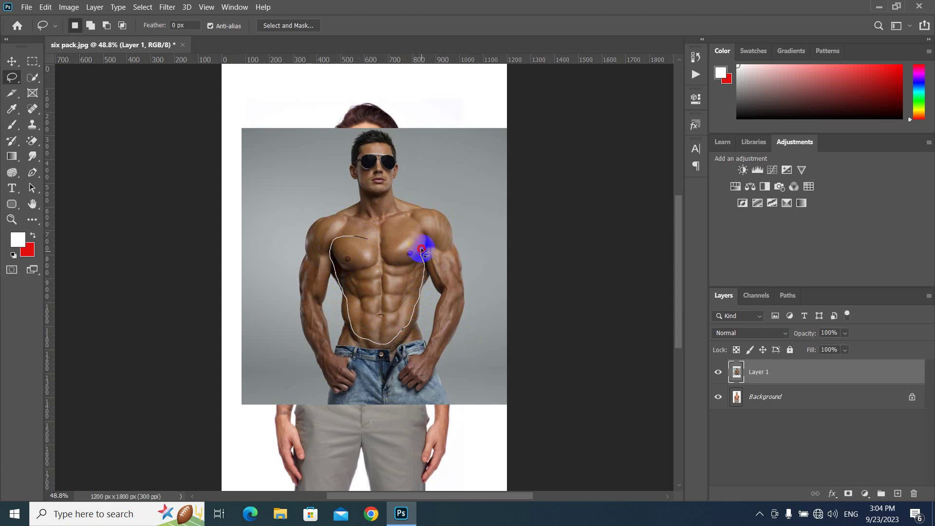
drag(387, 230, 365, 238)
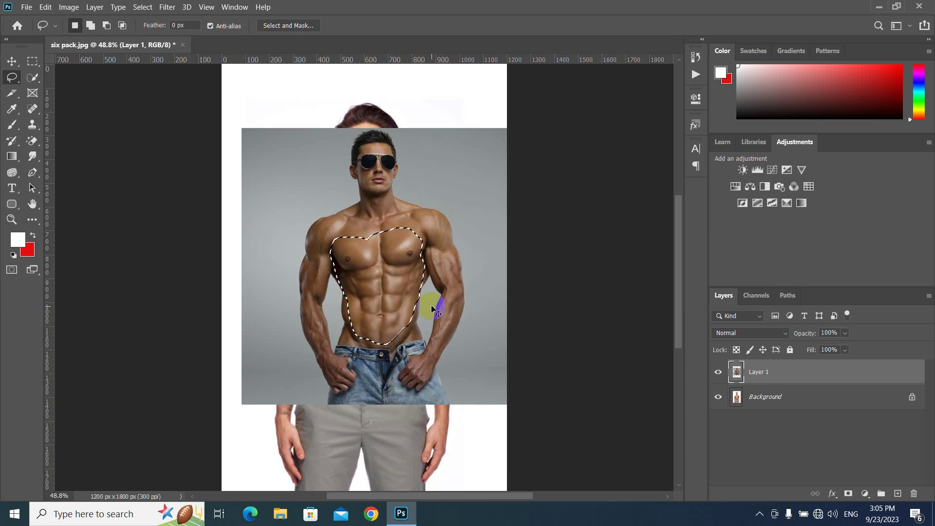
key(ctrl+j)
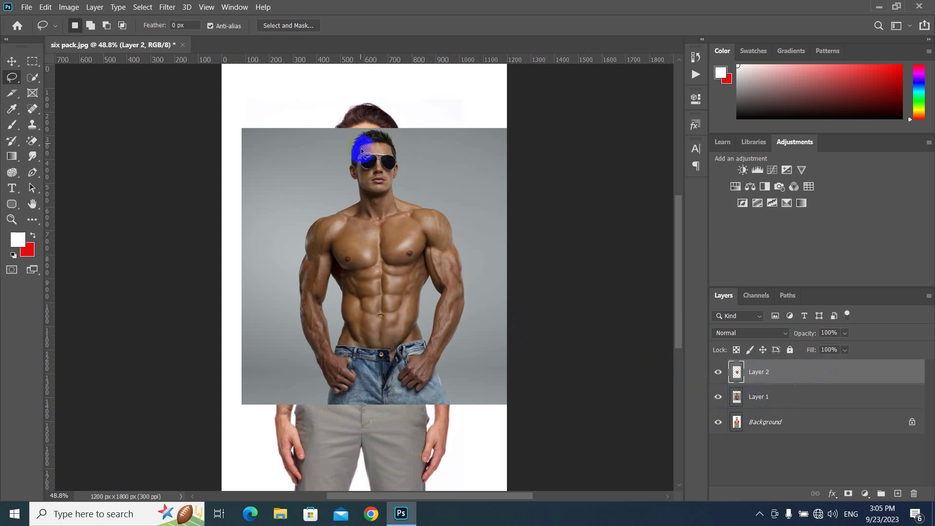
- Hide Layer 1 and move the copied chest-and-abs cutout onto the centre of the standing man's torso
click(717, 399)
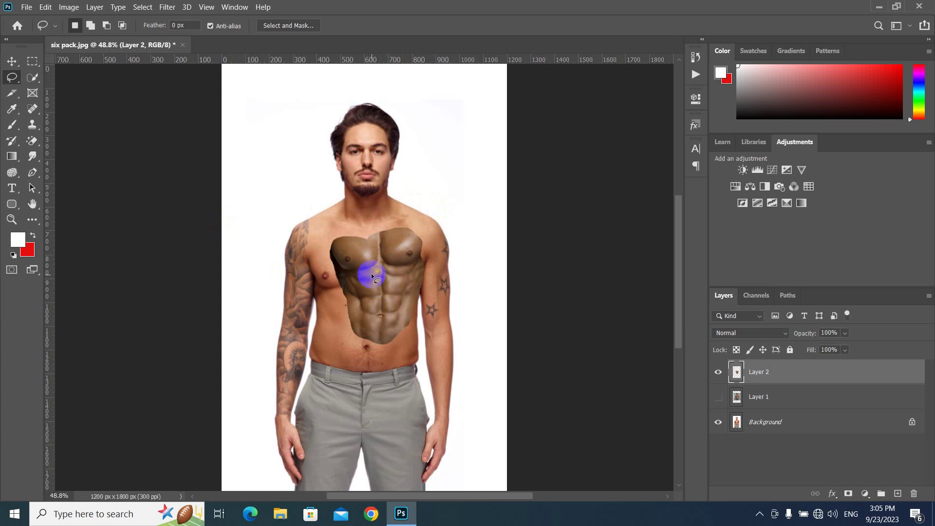
key(v)
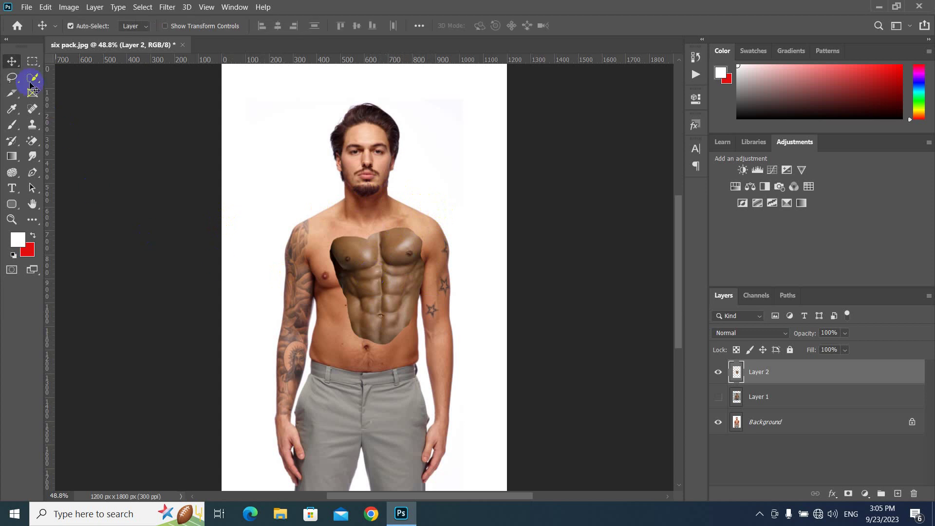
mouse_move(373, 277)
mouse_down()
mouse_move(350, 291)
mouse_move(344, 277)
mouse_move(341, 286)
mouse_move(356, 284)
mouse_up()
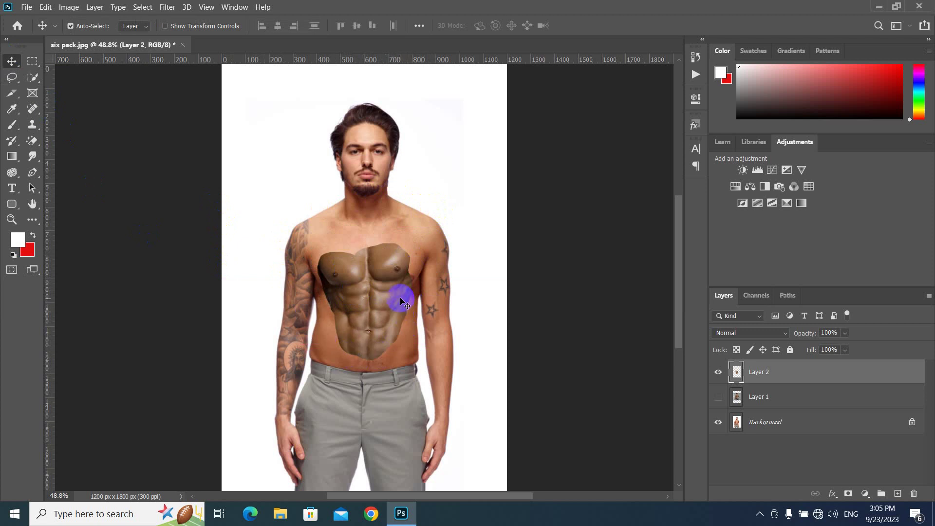
- Free-transform the chest-and-abs cutout, scaling it proportionally to about 116% and positioning it to cover the man's torso down to the waistband
key(ctrl+t)
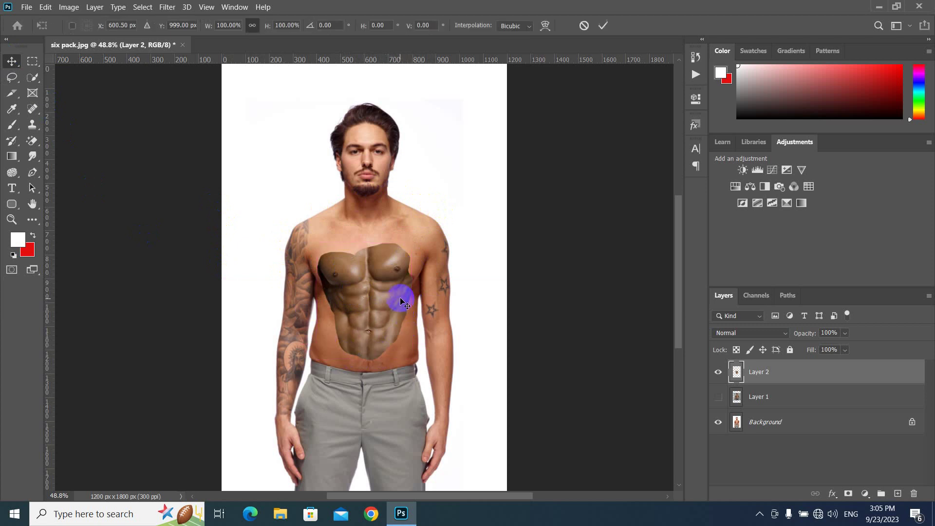
drag(389, 253, 390, 248)
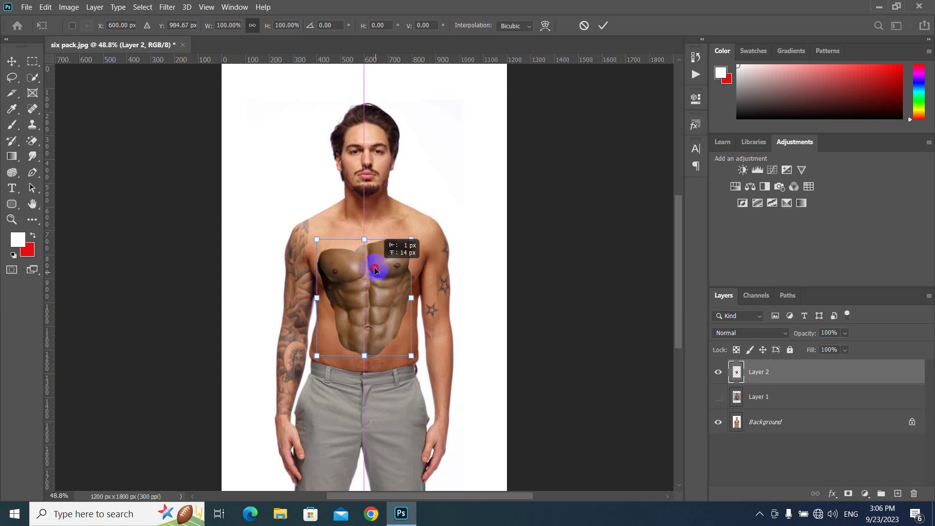
drag(411, 356, 426, 373)
drag(366, 332, 359, 329)
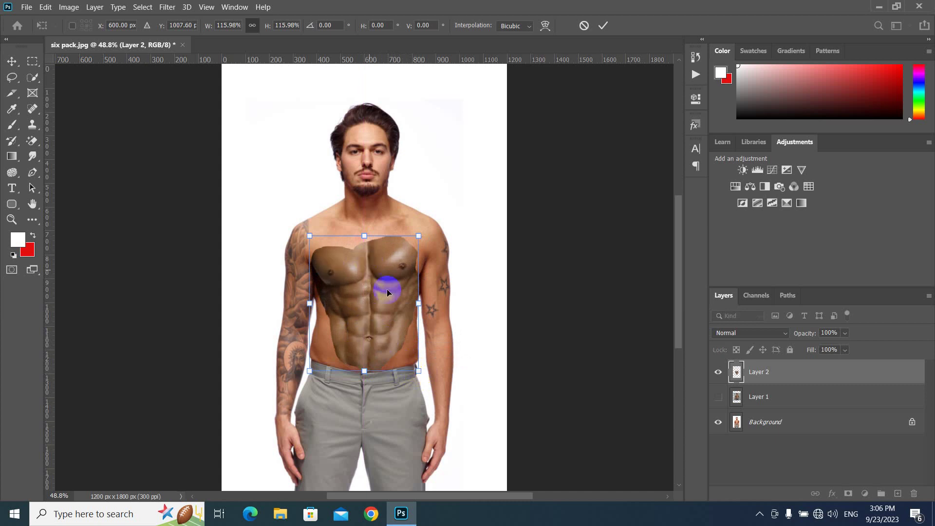
scroll(389, 322, up, 3)
scroll(416, 292, up, 3)
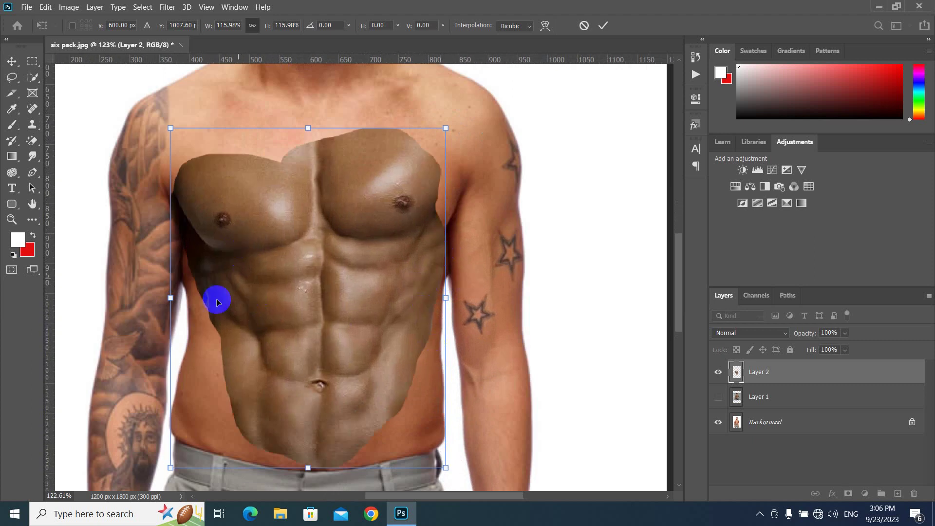
scroll(334, 263, down, 1)
scroll(334, 263, down, 5)
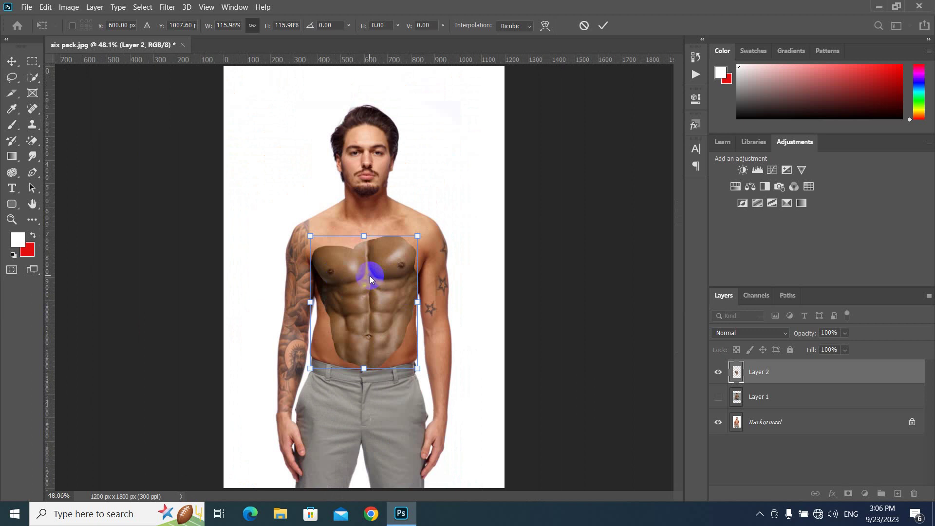
- Warp the cutout to widen its lower abs toward both sides of the waist, apply the transform, and compare the torso with Layer 2 hidden and shown
right_click(370, 275)
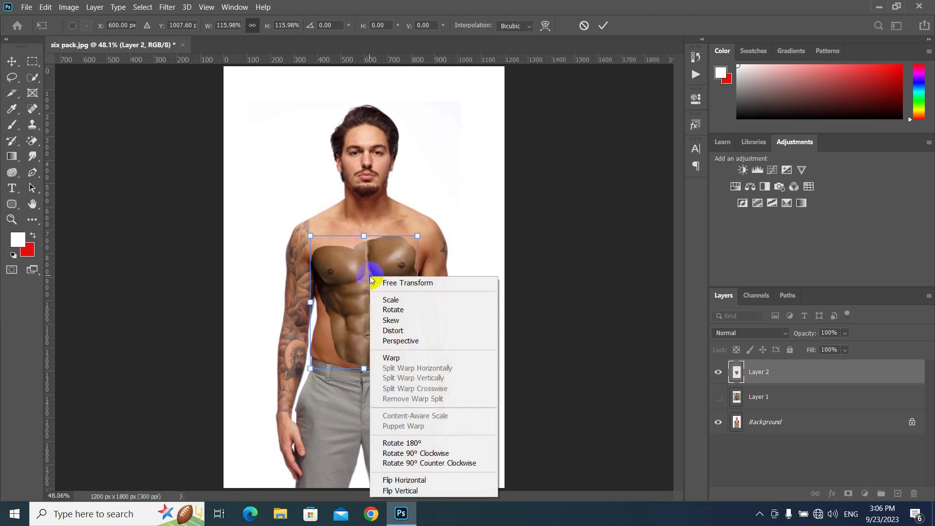
click(407, 357)
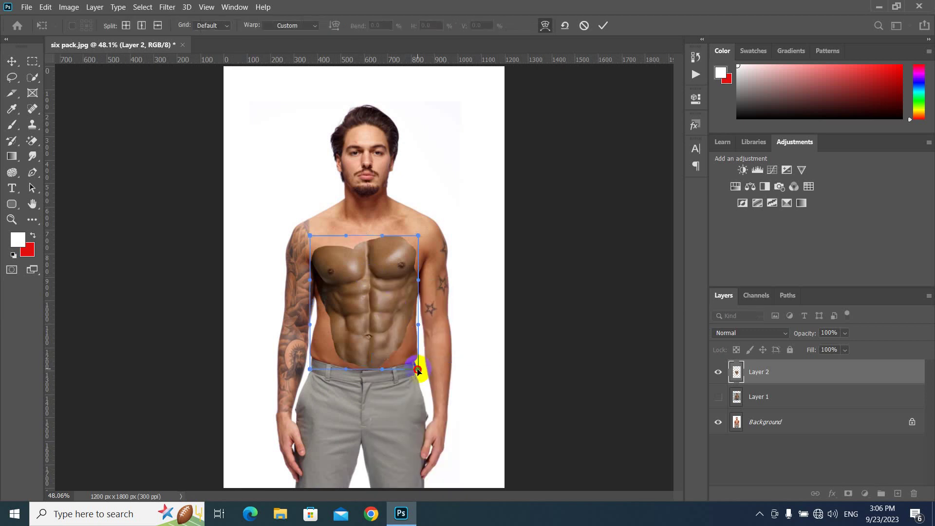
drag(418, 370, 446, 385)
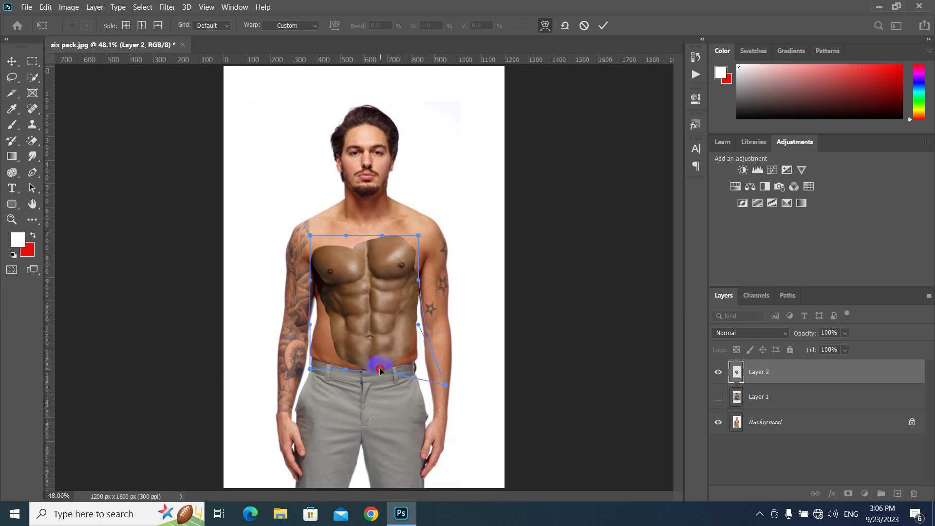
drag(381, 371, 363, 359)
drag(310, 369, 278, 371)
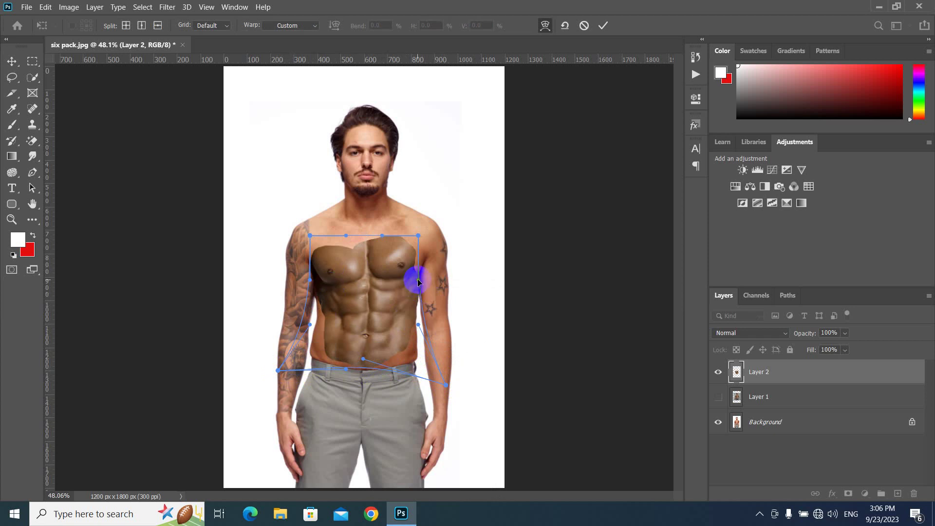
drag(417, 280, 415, 280)
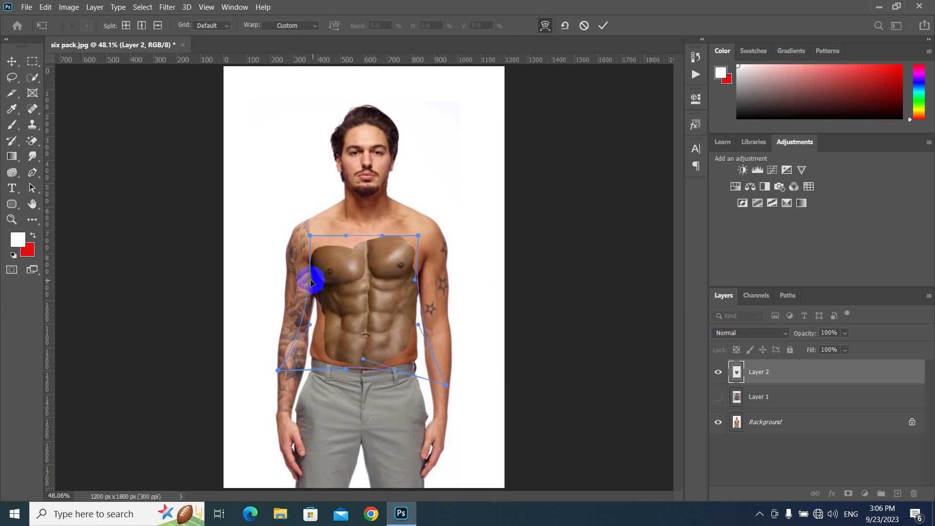
key(Return)
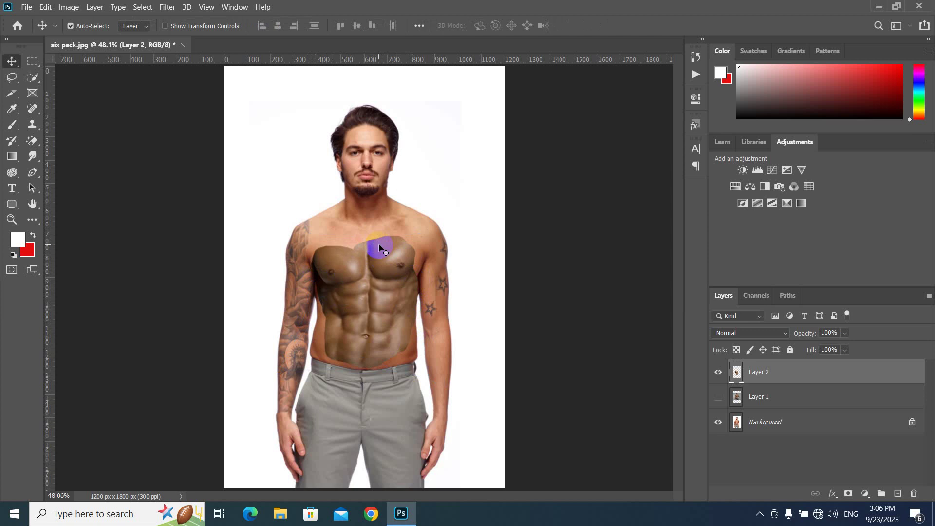
click(717, 372)
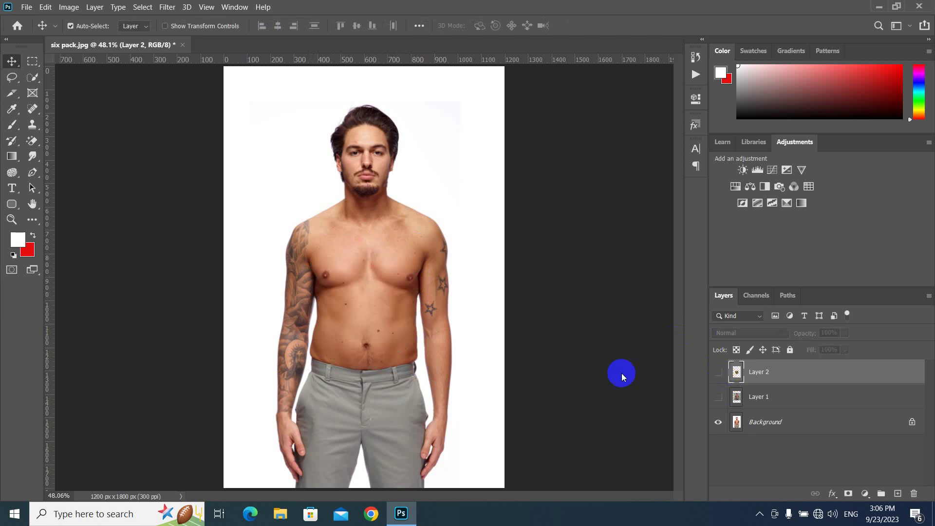
click(718, 371)
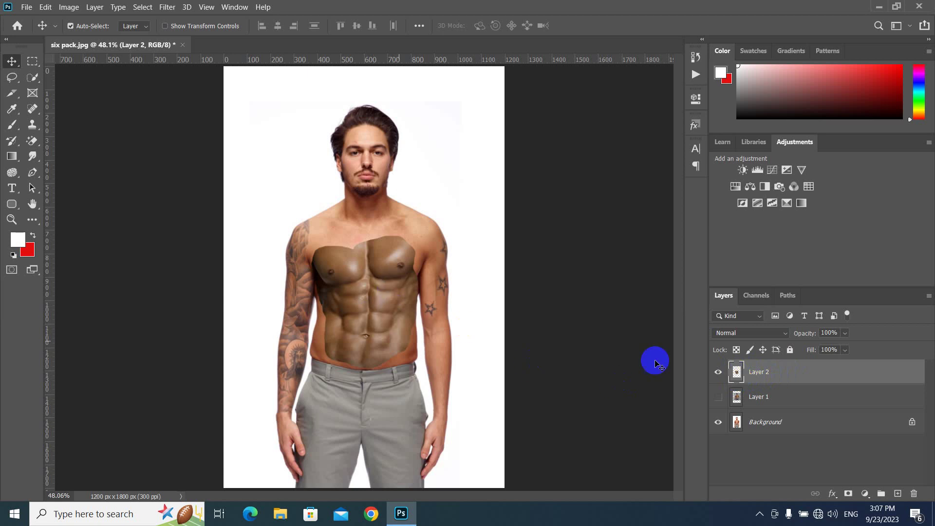
- Load Layer 2's outline as a selection and contract it to run slightly inside the cutout's edge
ctrl+click(737, 372)
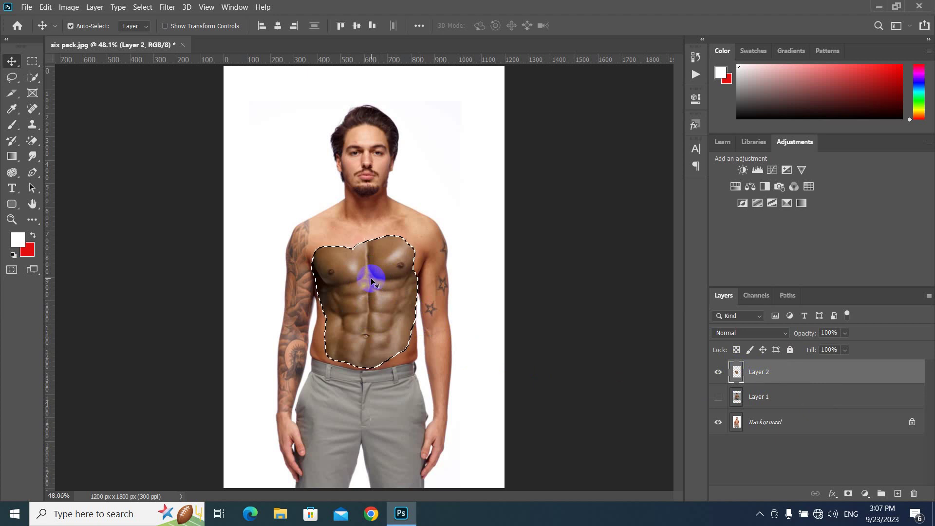
click(142, 7)
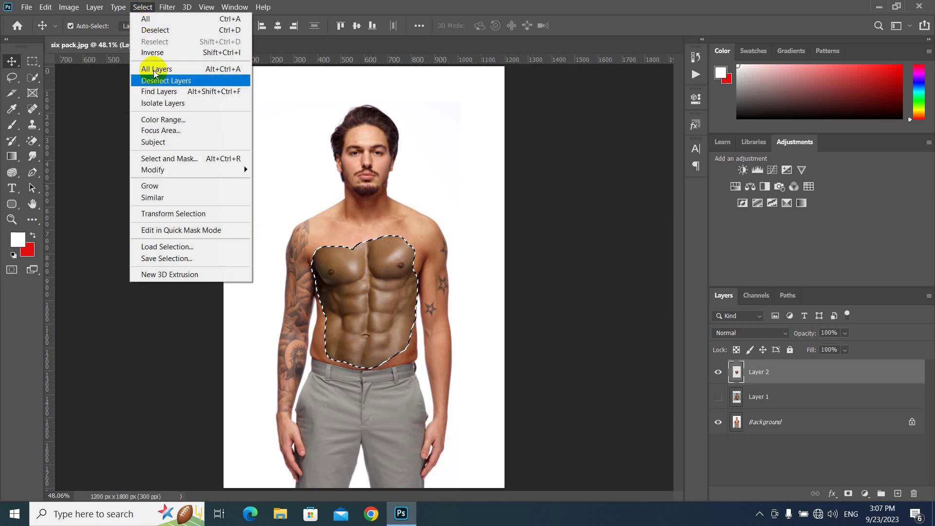
mouse_move(173, 172)
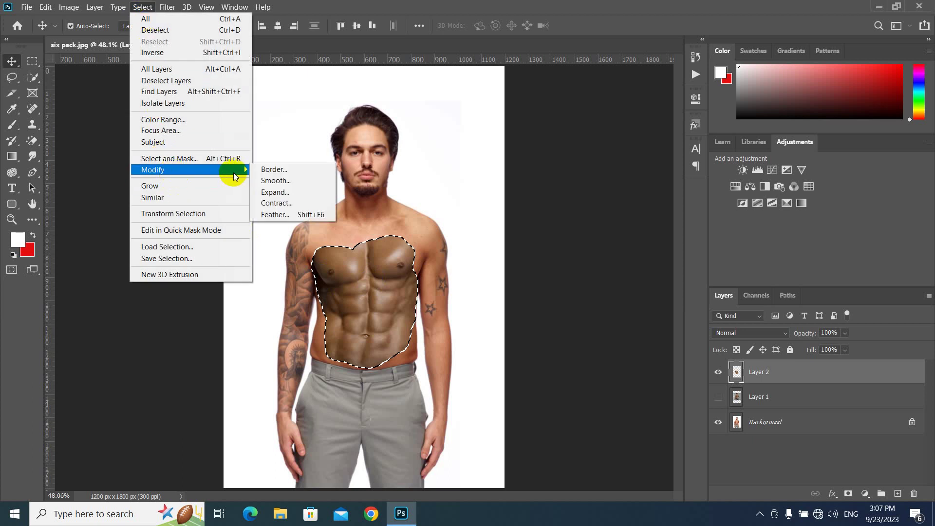
click(281, 207)
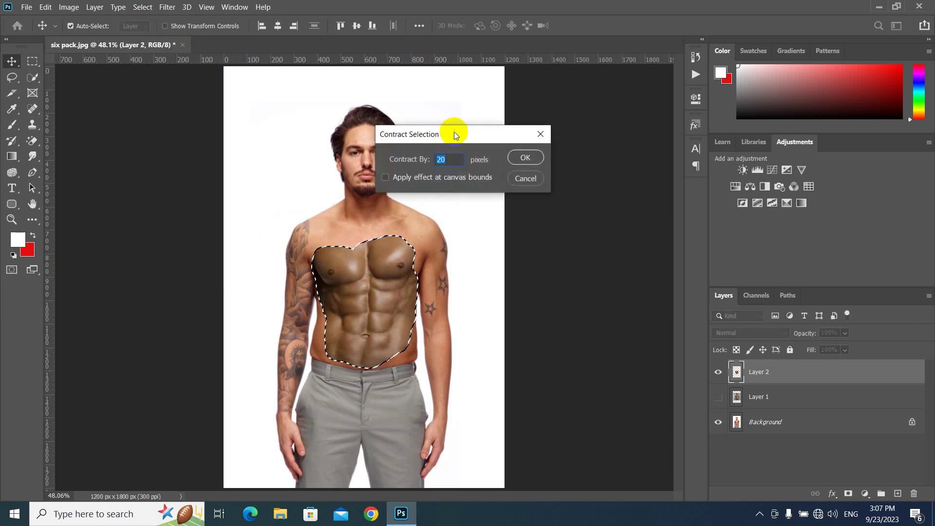
drag(454, 131, 529, 163)
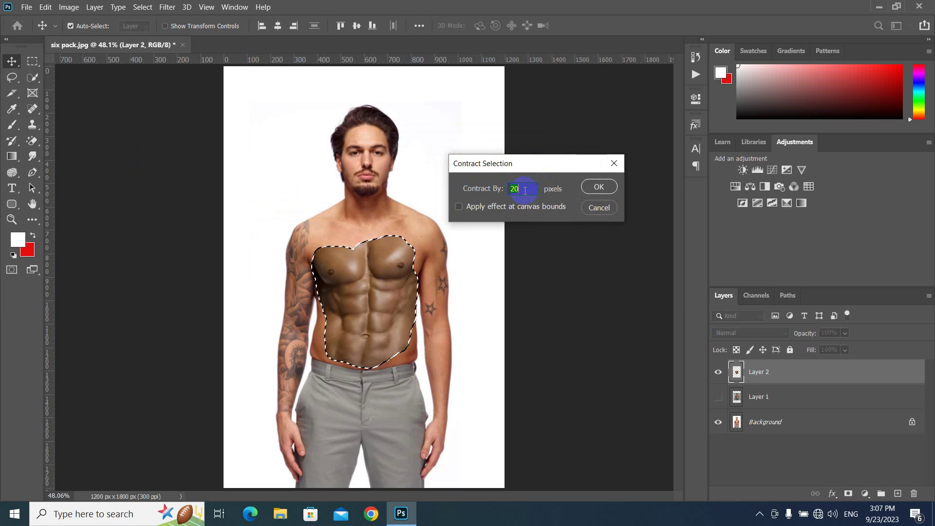
click(599, 188)
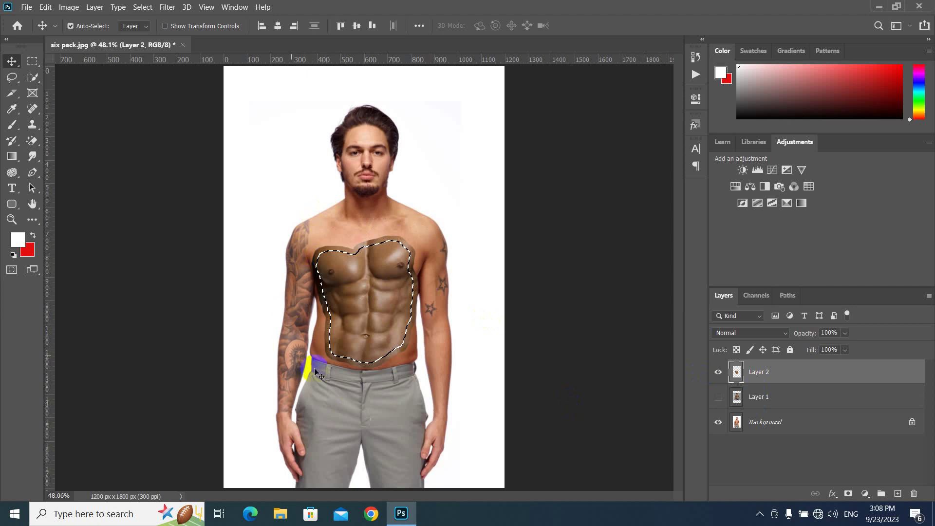
click(771, 421)
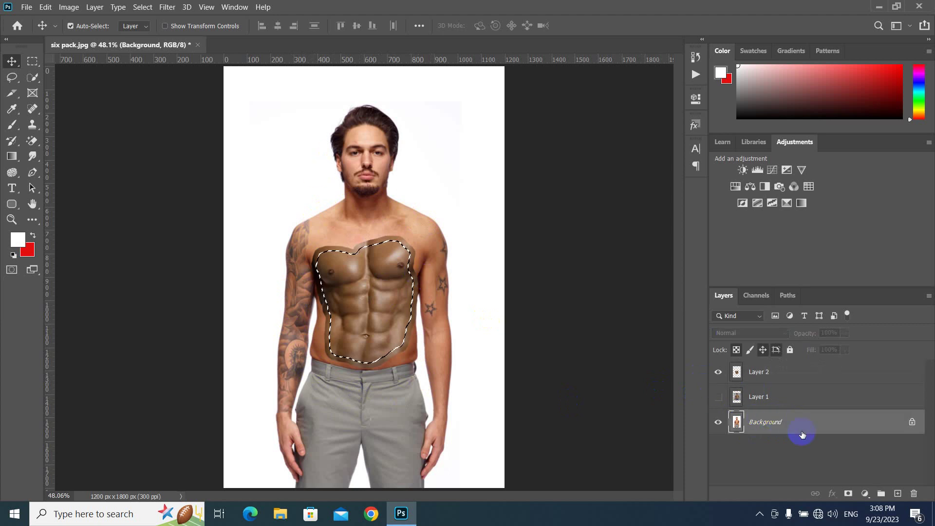
key(shift+F5)
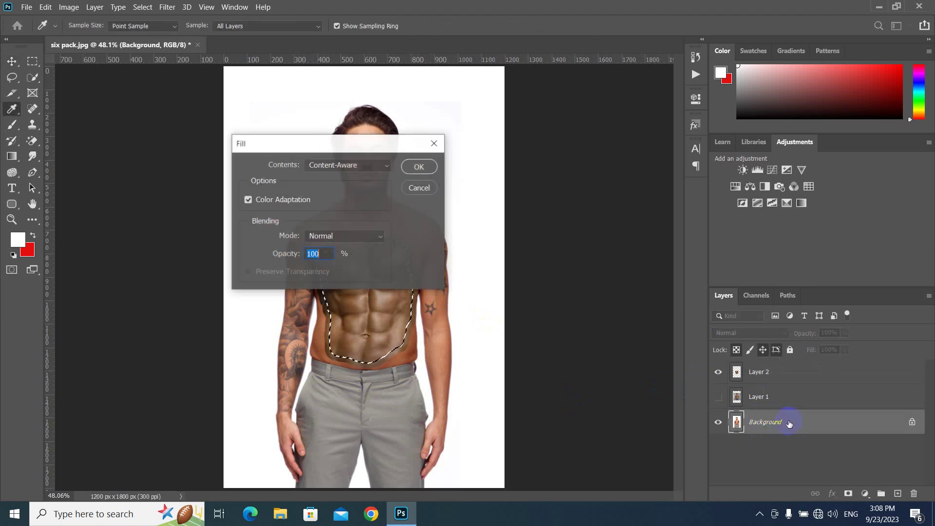
click(429, 188)
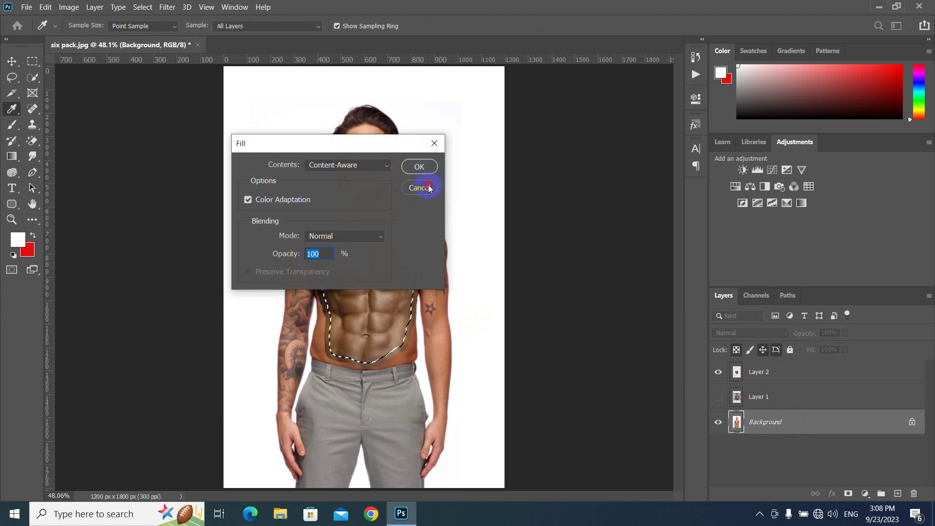
- Convert the Background into a regular layer named Layer 0, delete the selected torso area from it, deselect, and check the hole beneath Layer 2
double_click(814, 419)
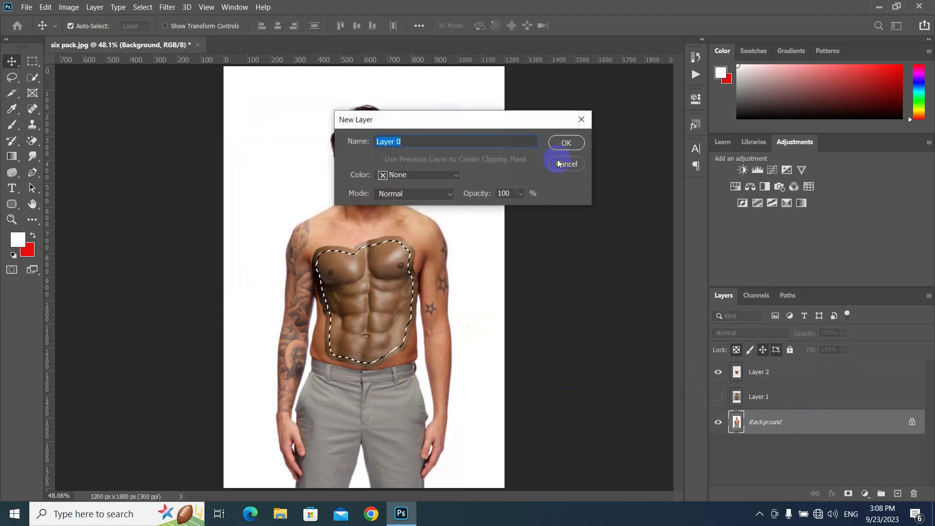
click(566, 142)
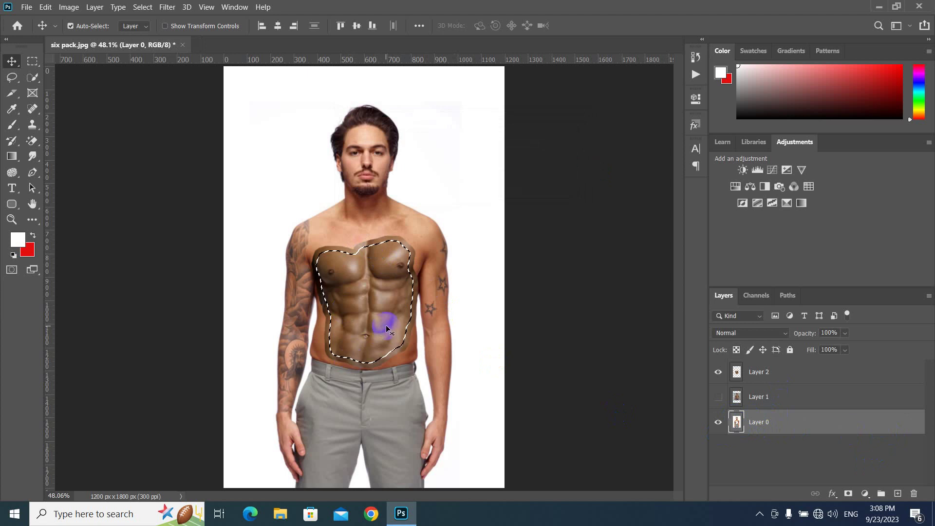
key(ctrl+d)
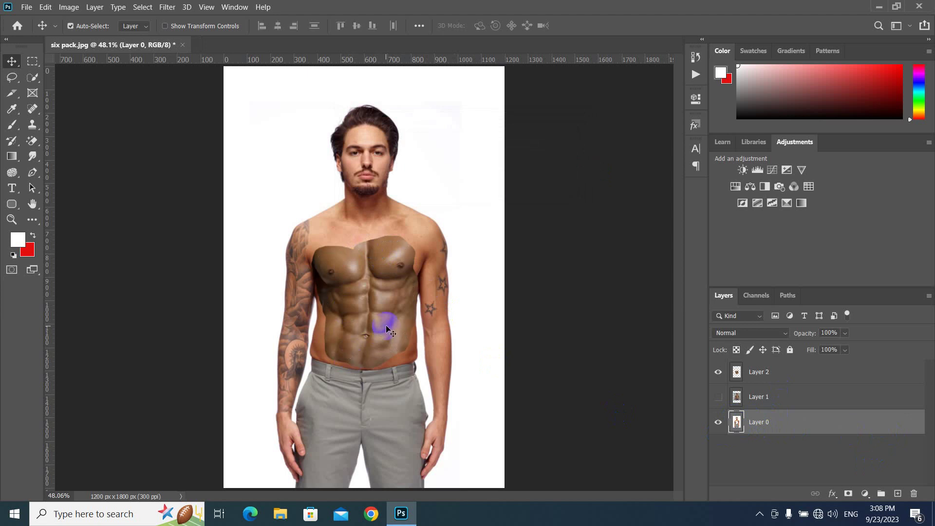
click(719, 372)
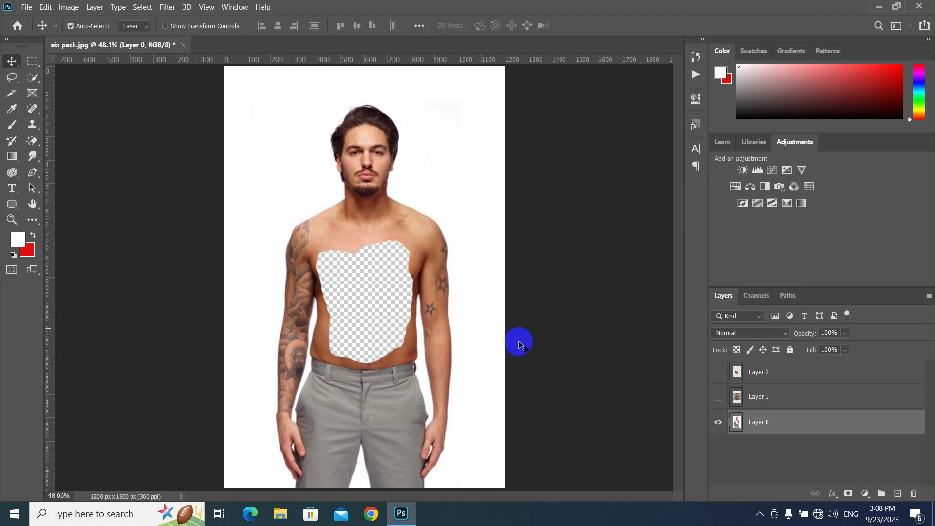
click(717, 372)
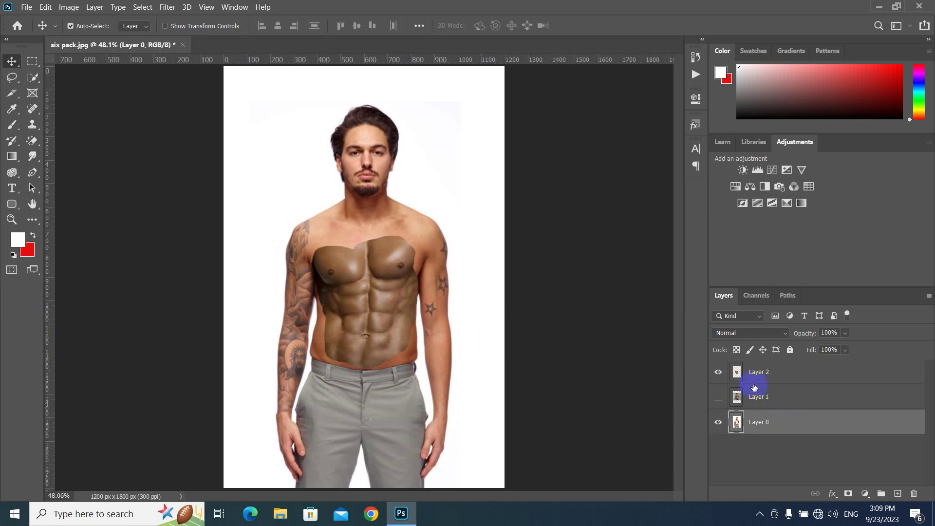
- Auto-blend Layer 2 and Layer 0 using the Panorama method with Seamless Tones and Colors and Content Aware Fill Transparent Areas enabled
ctrl+click(783, 374)
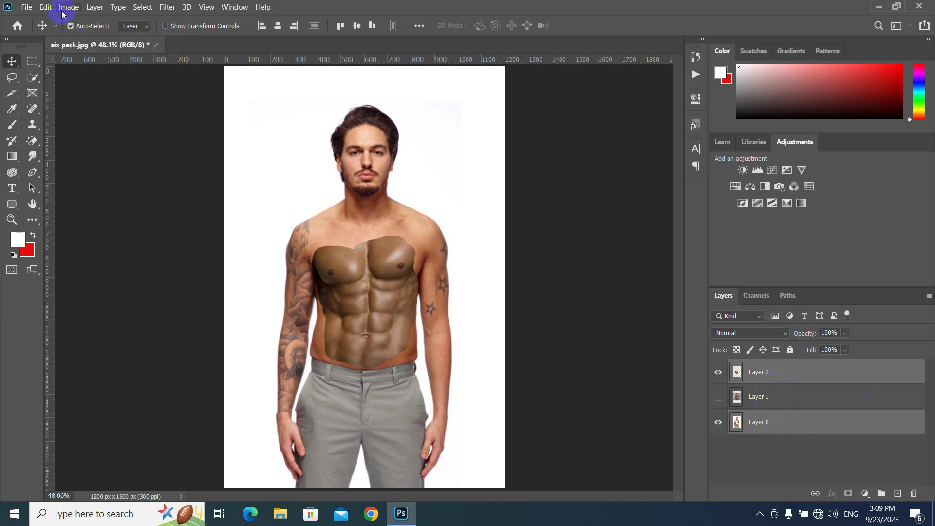
click(47, 8)
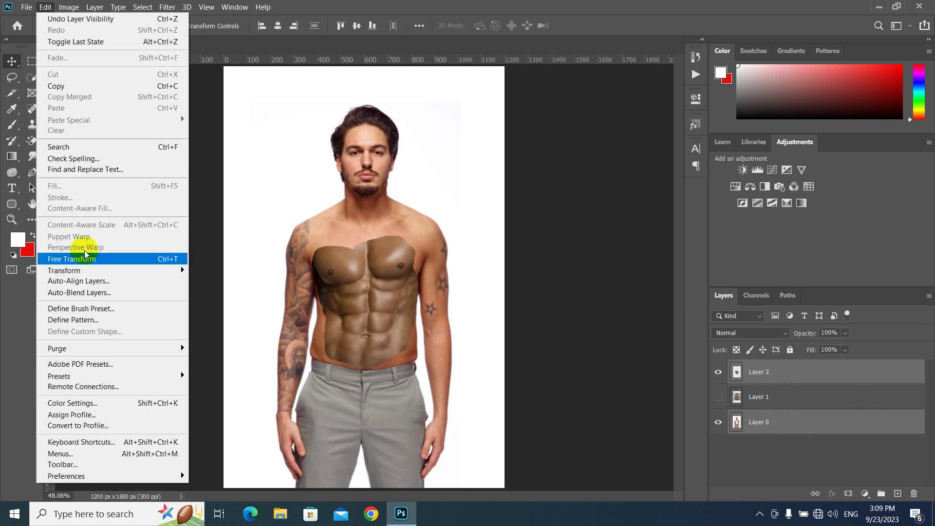
click(84, 293)
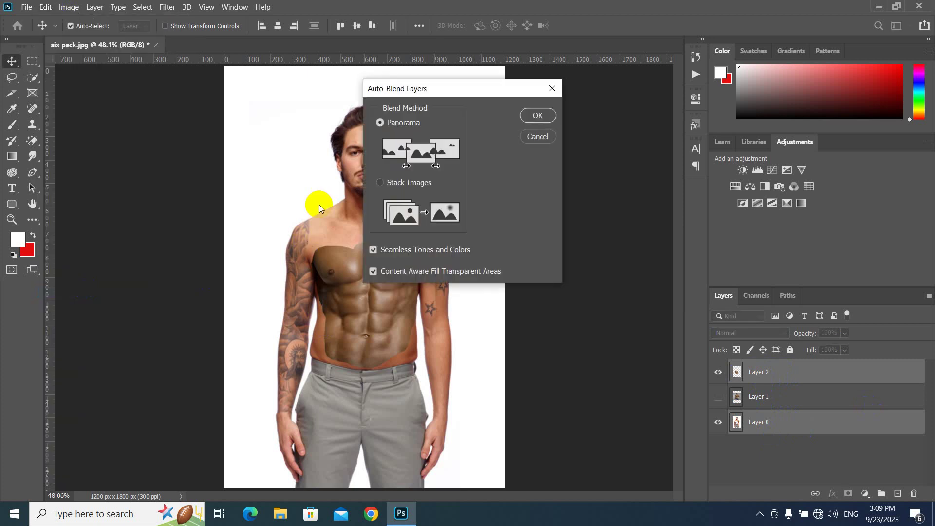
click(407, 125)
click(380, 124)
click(545, 119)
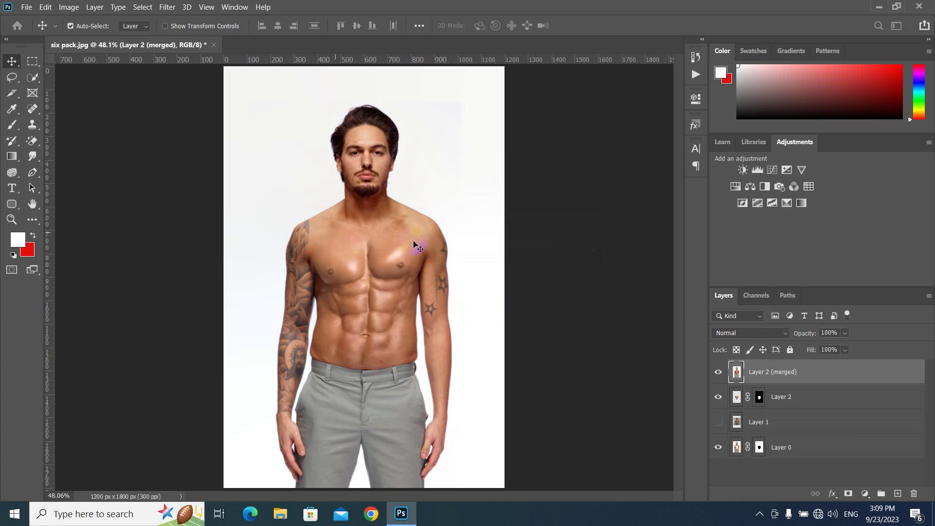
- Examine the blended torso up close, from the chest down to the waistband, for visible seams
scroll(371, 295, up, 5)
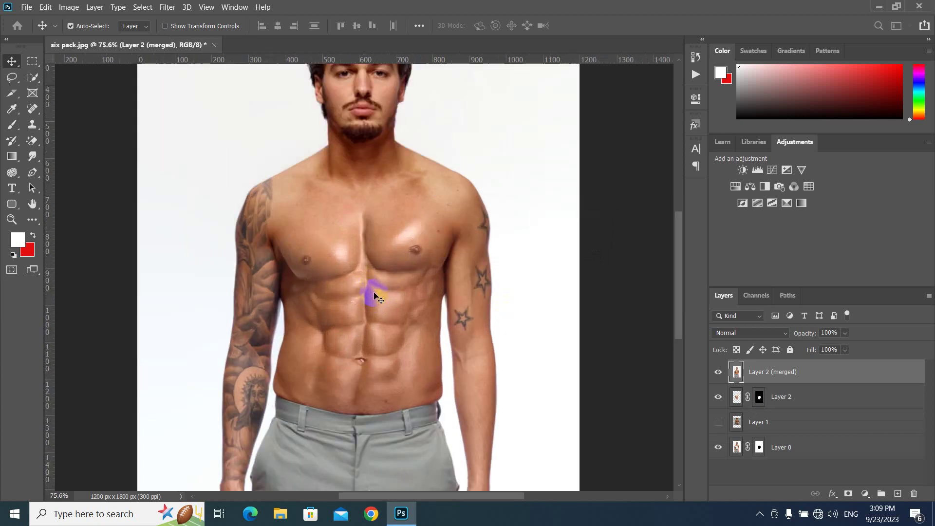
scroll(370, 282, up, 1)
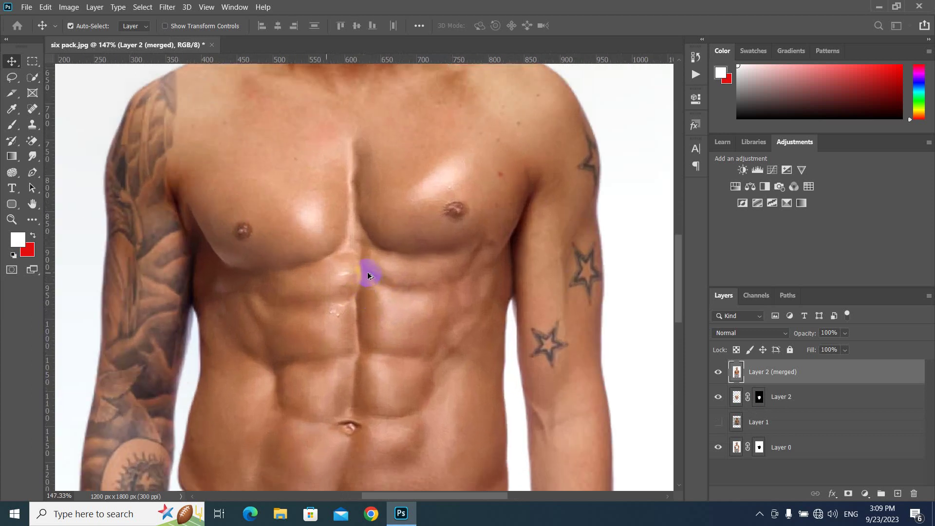
drag(325, 194, 329, 272)
drag(362, 349, 358, 240)
scroll(357, 239, down, 5)
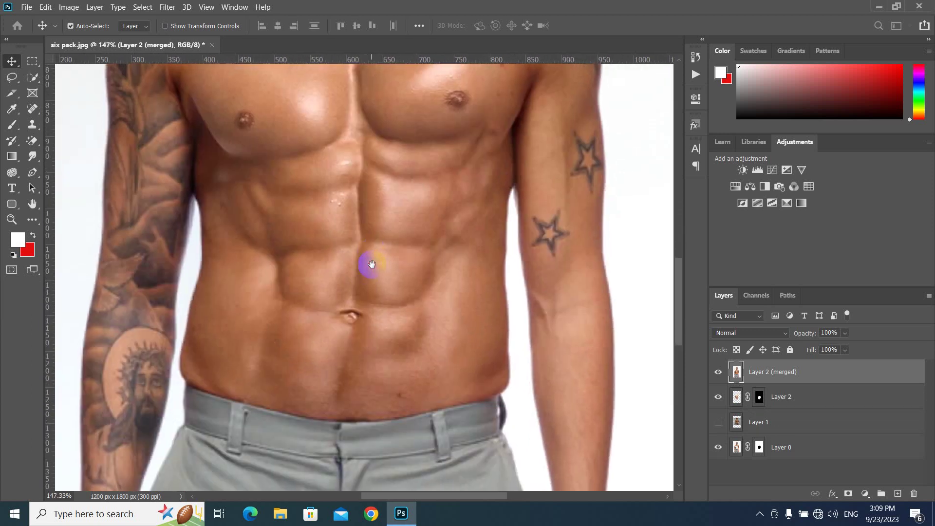
scroll(340, 258, down, 1)
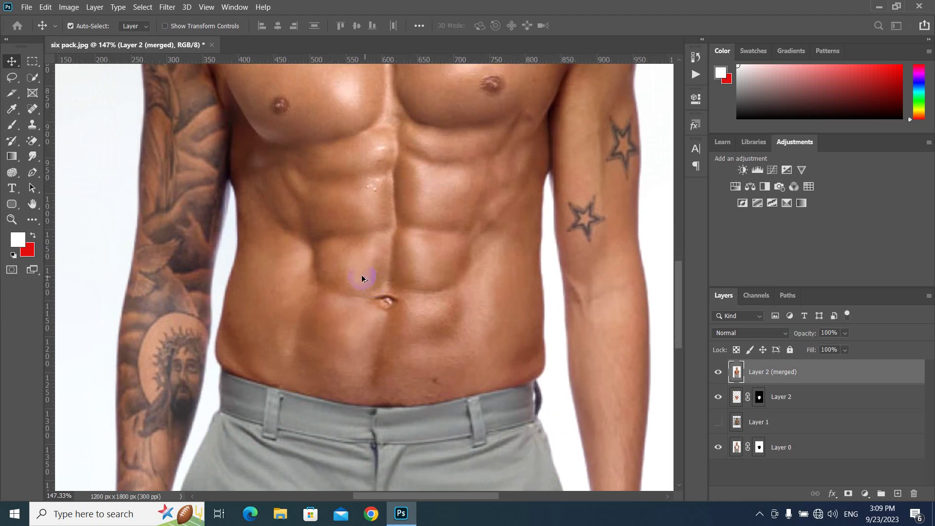
- Cool the merged layer's colours with the Camera Raw Filter, setting Temperature to -13 and Tint to -8
scroll(363, 274, down, 8)
scroll(356, 294, down, 3)
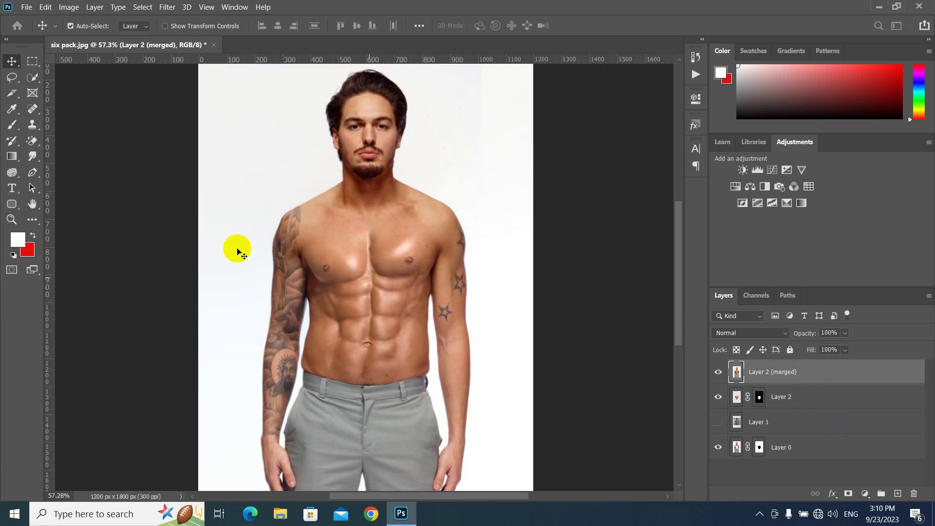
click(170, 7)
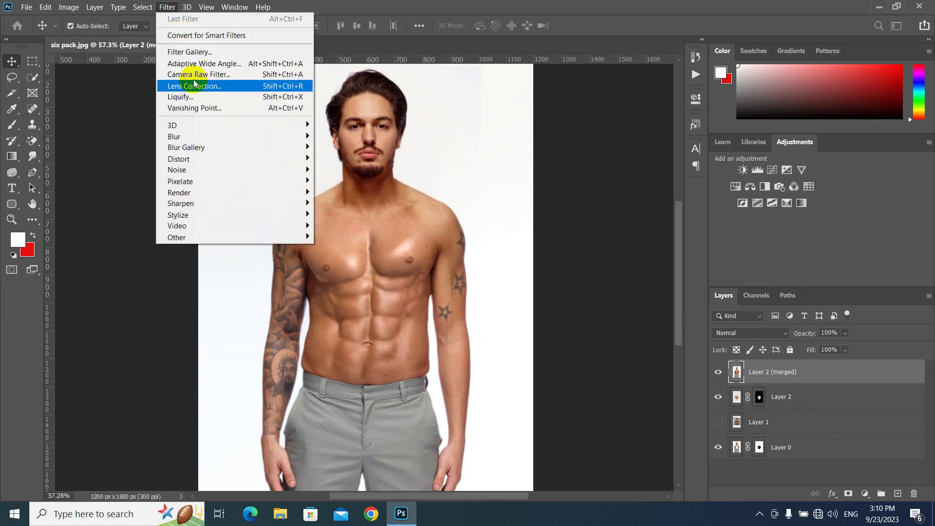
click(235, 74)
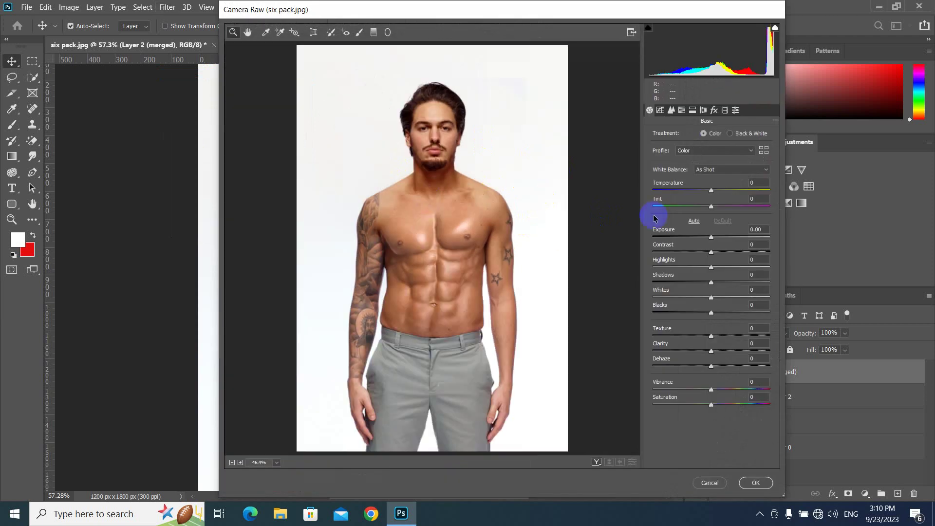
drag(707, 194, 706, 208)
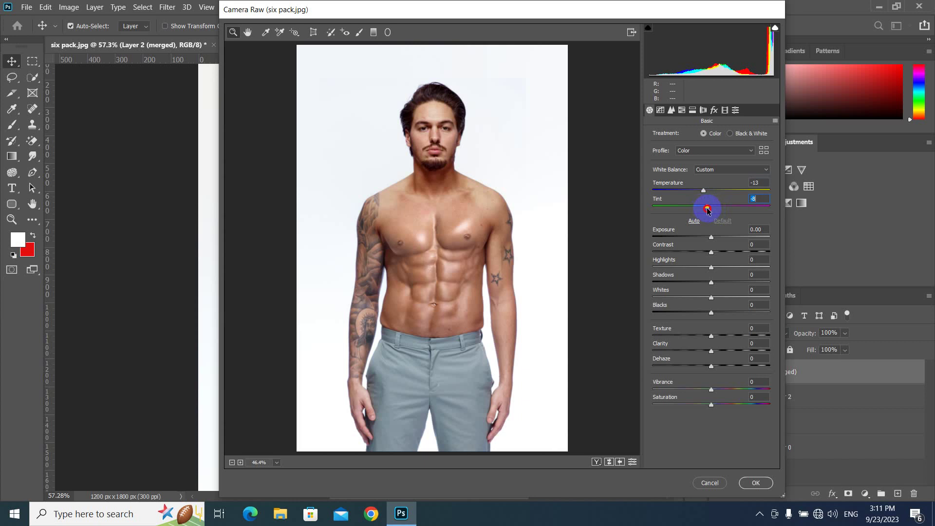
click(755, 482)
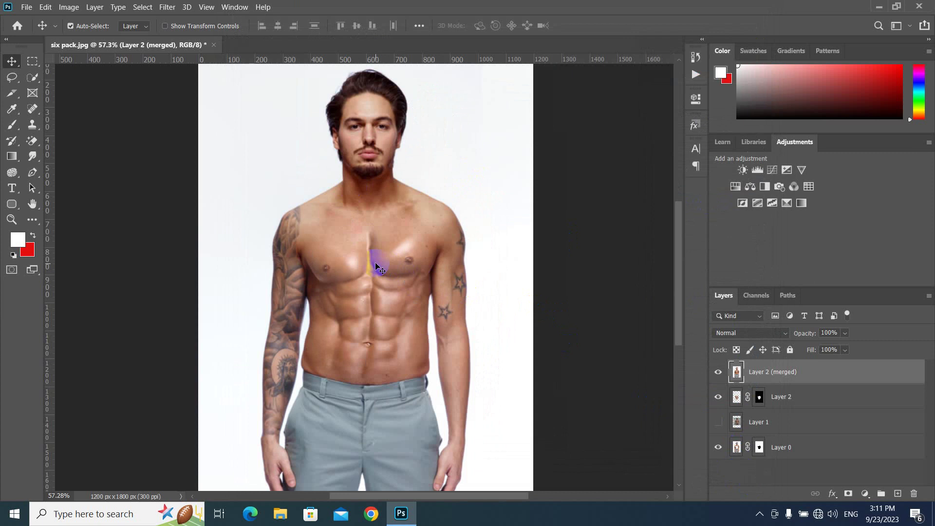
scroll(375, 267, down, 1)
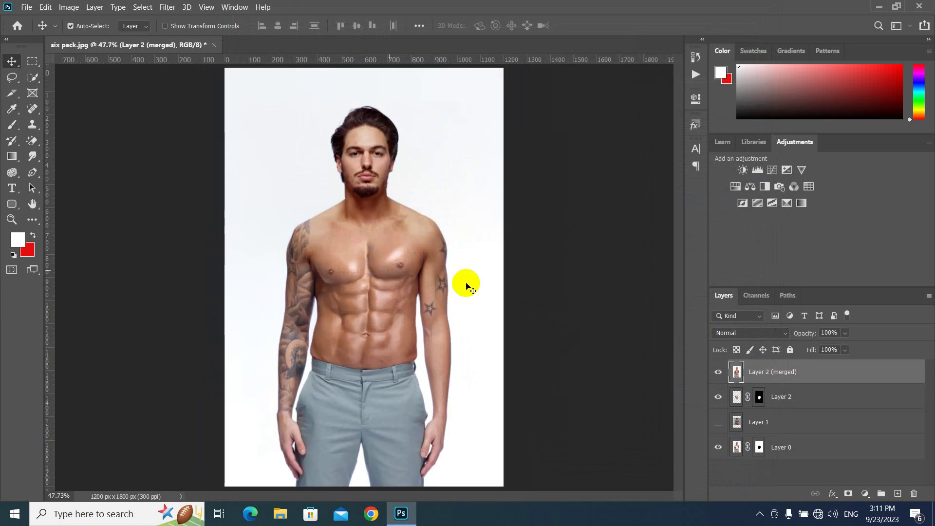